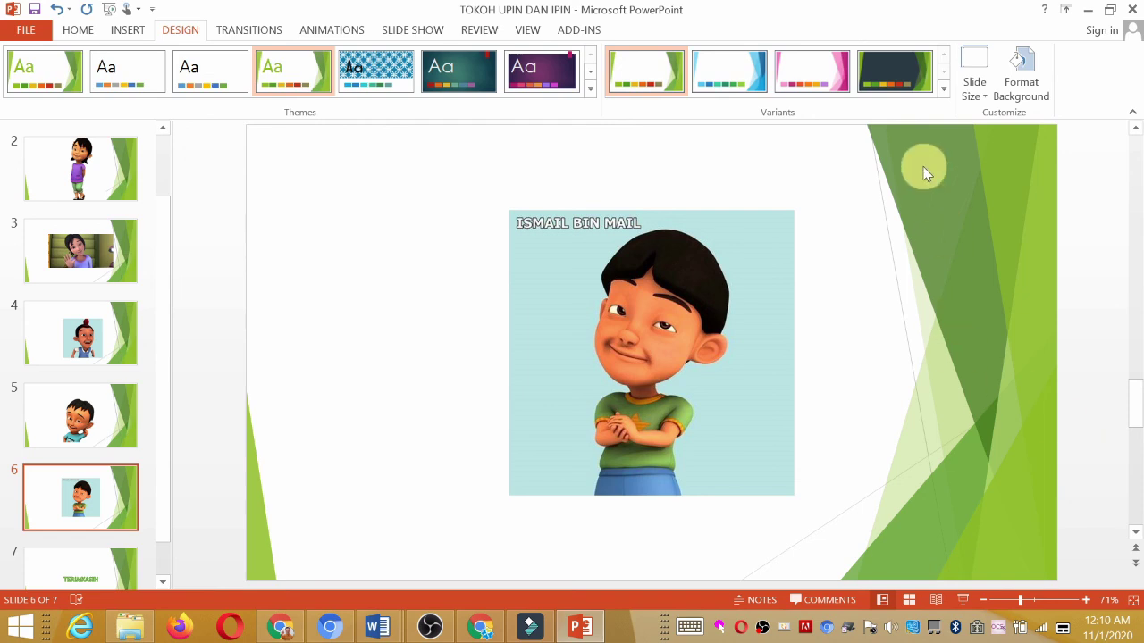
Apply the wood-framed Organic theme, then start the slide show from slide 1
click(591, 88)
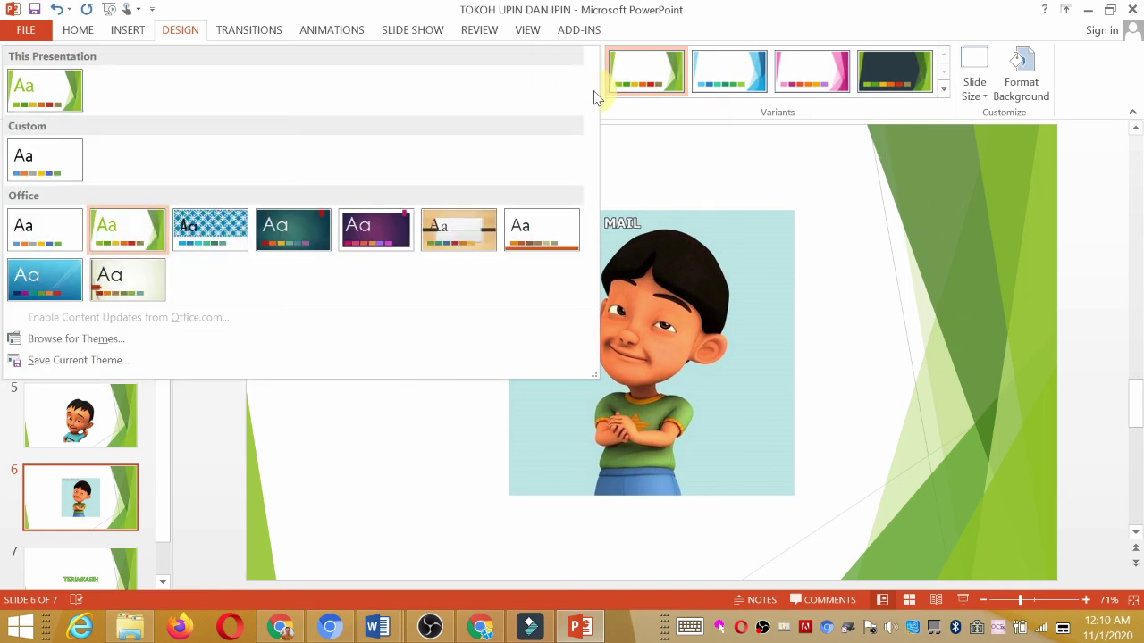
click(466, 233)
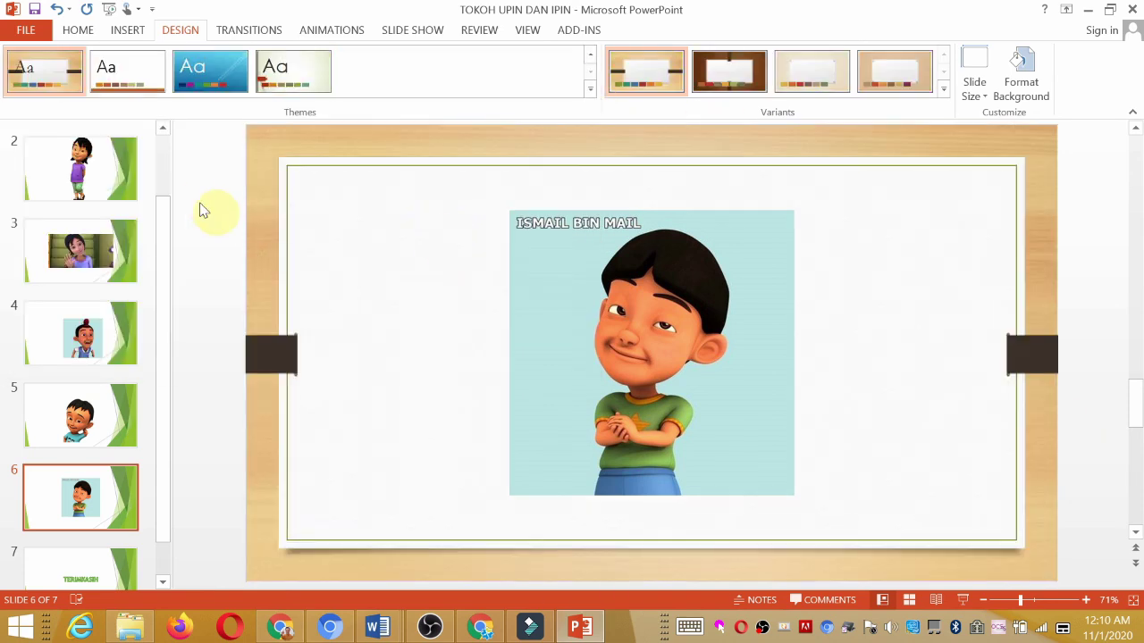
scroll(161, 396, up, 2)
click(72, 165)
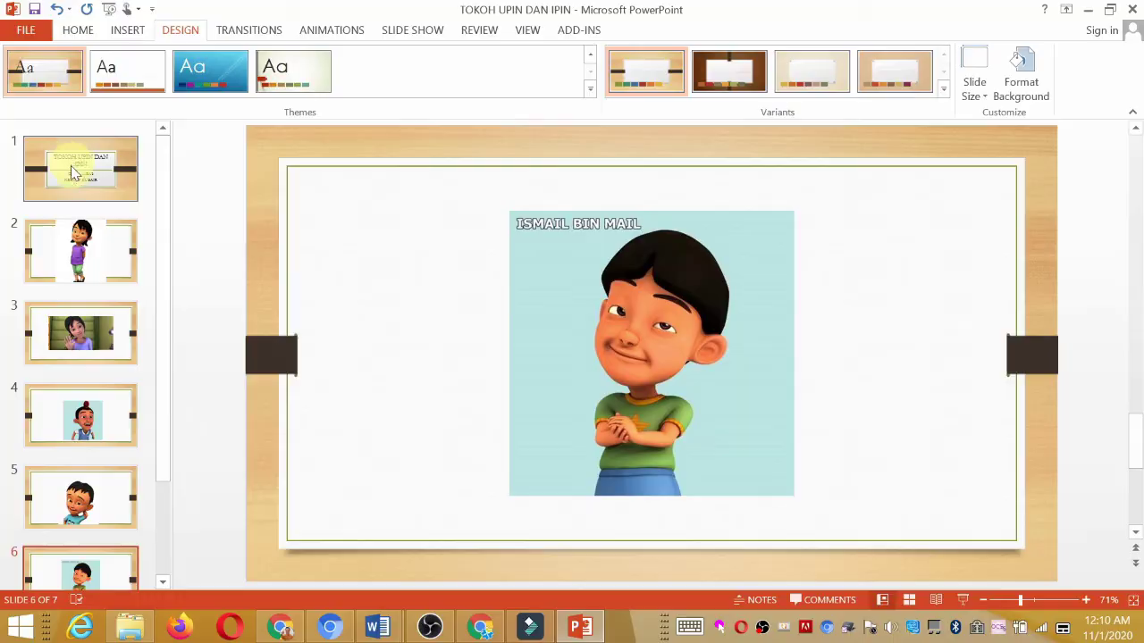
key(F5)
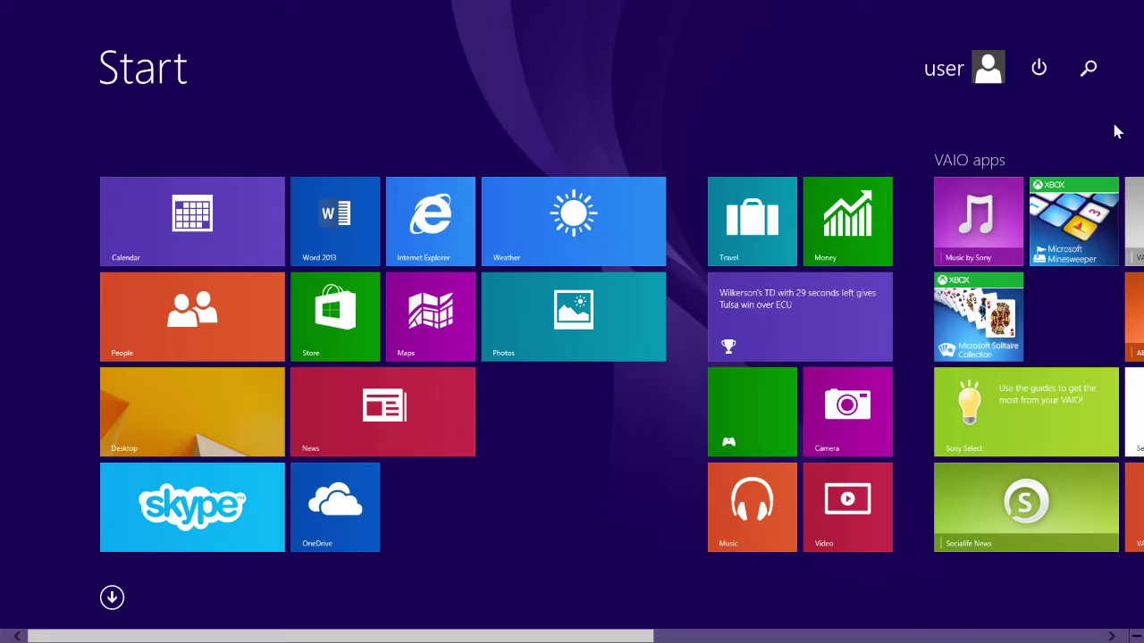
Search the Start screen for 'po' and launch PowerPoint 2013 from the results
click(1091, 69)
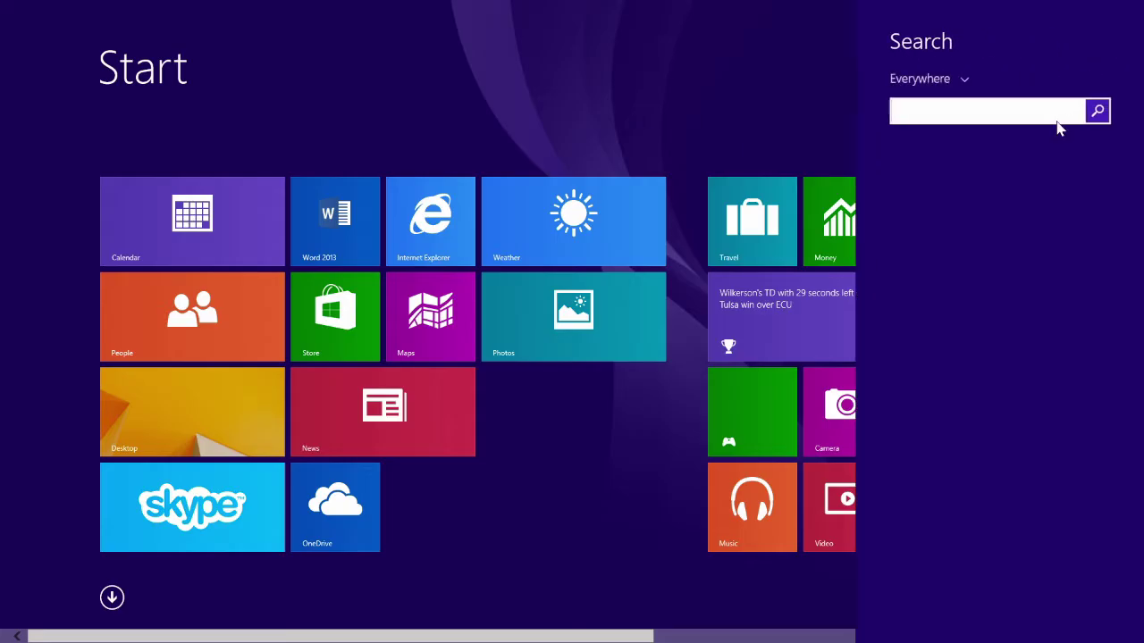
text(powerShell)
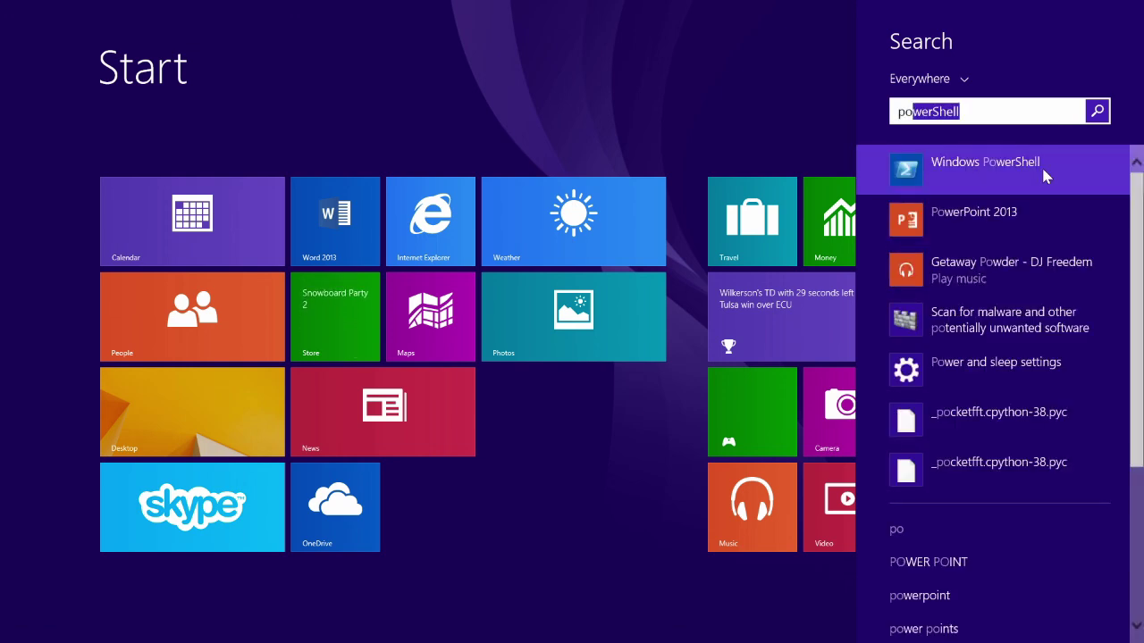
click(1028, 205)
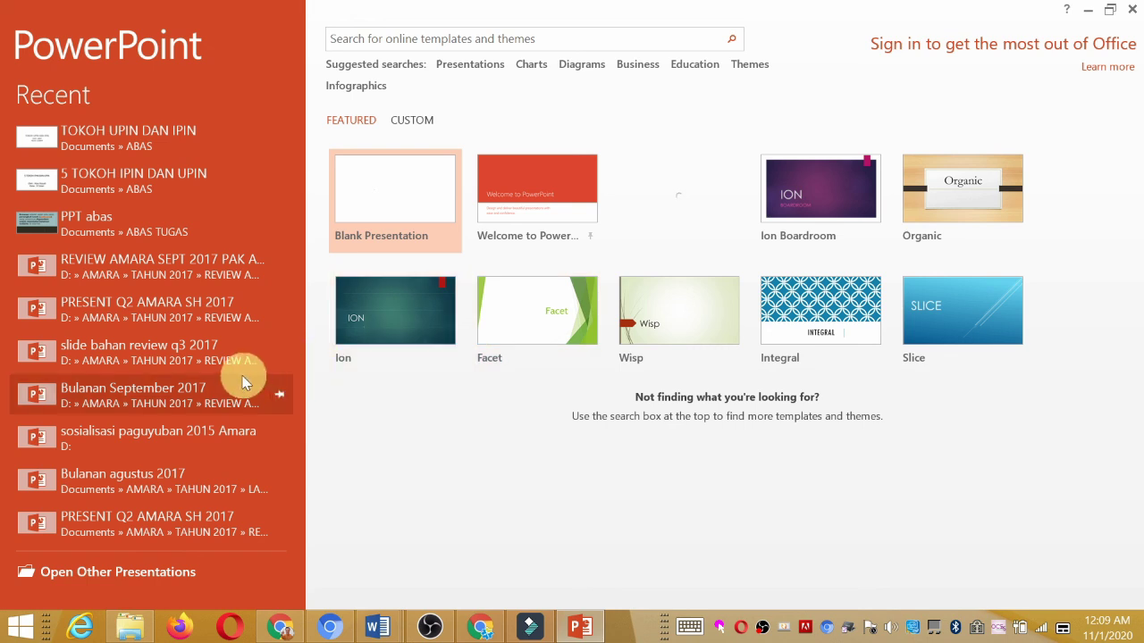
Open the recent presentation TOKOH UPIN DAN IPIN
click(195, 146)
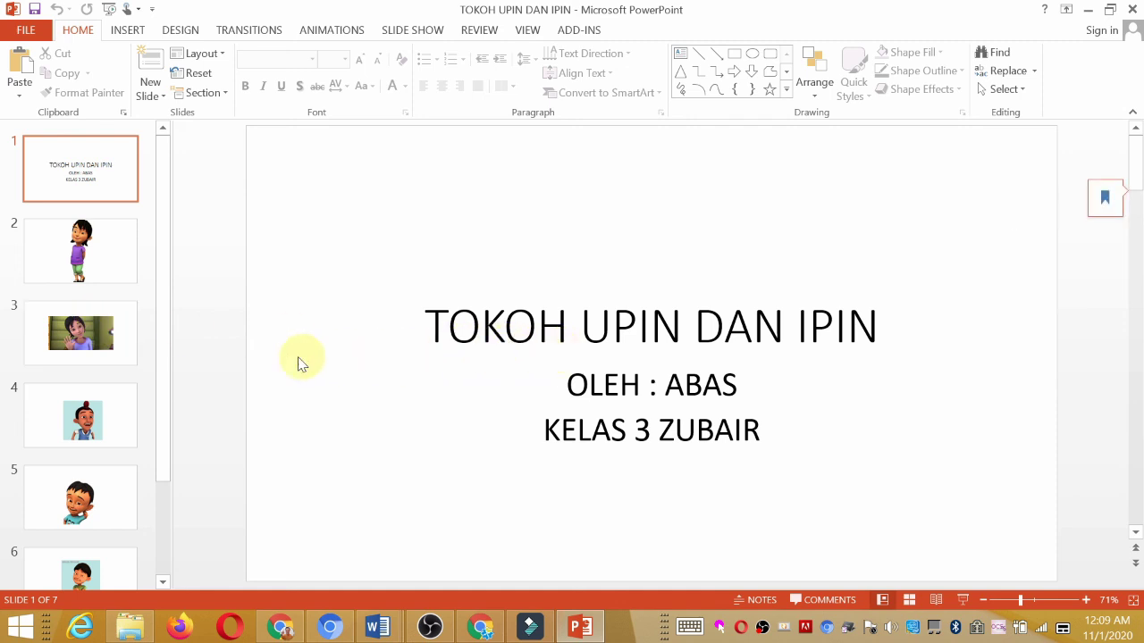
Scroll through the seven slide thumbnails and bring up the INSERT ribbon
drag(164, 378, 164, 532)
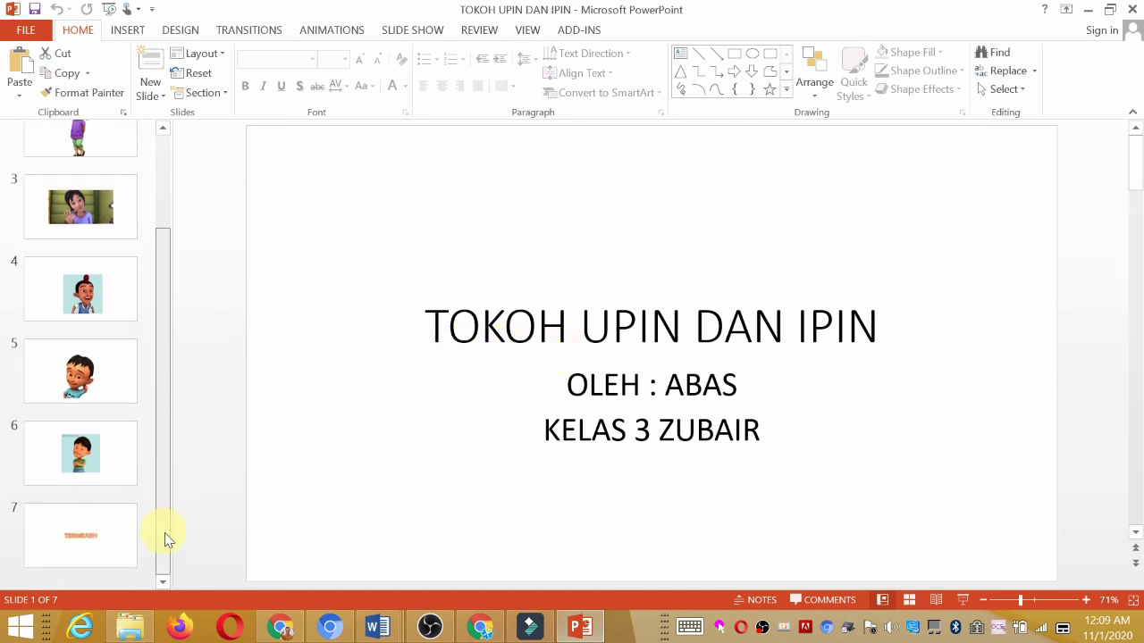
scroll(140, 331, up, 3)
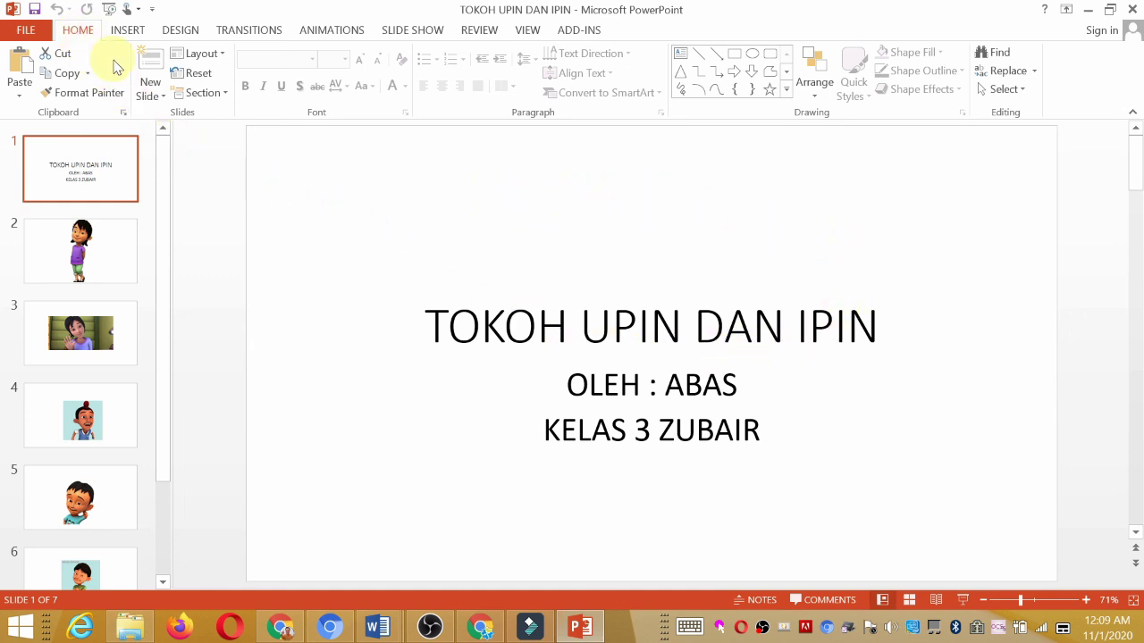
click(128, 29)
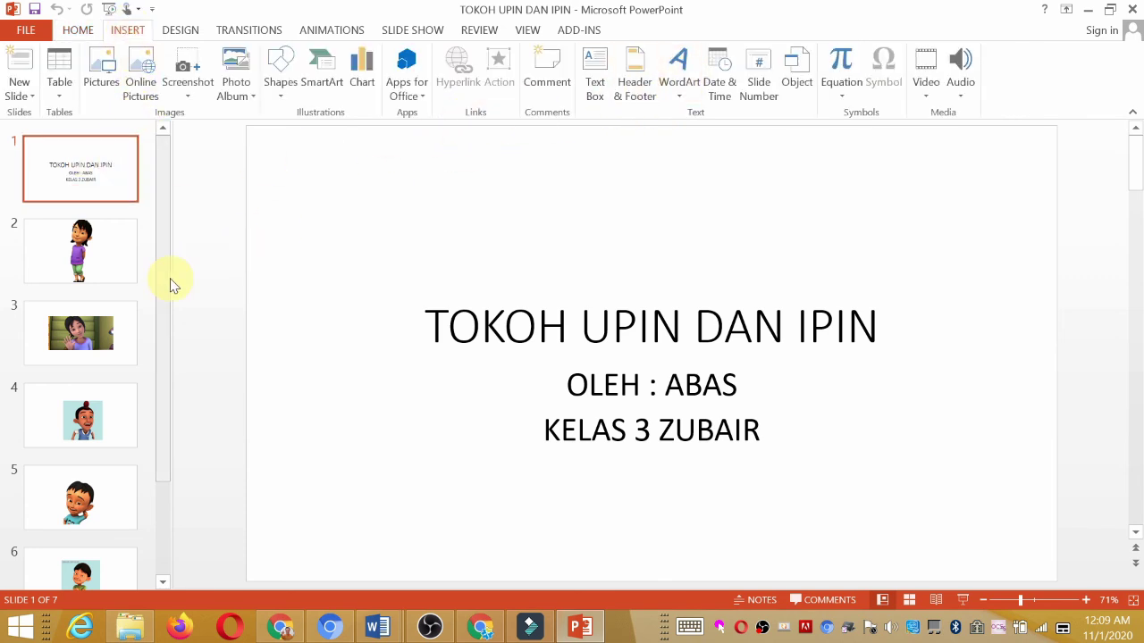
scroll(152, 524, down, 3)
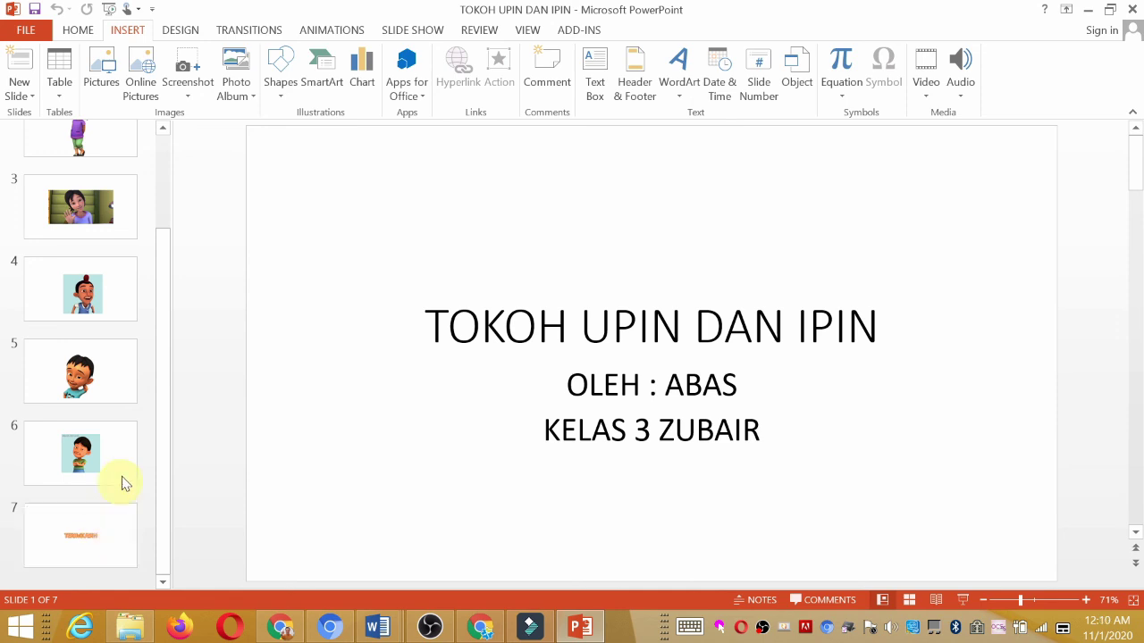
drag(163, 344, 162, 174)
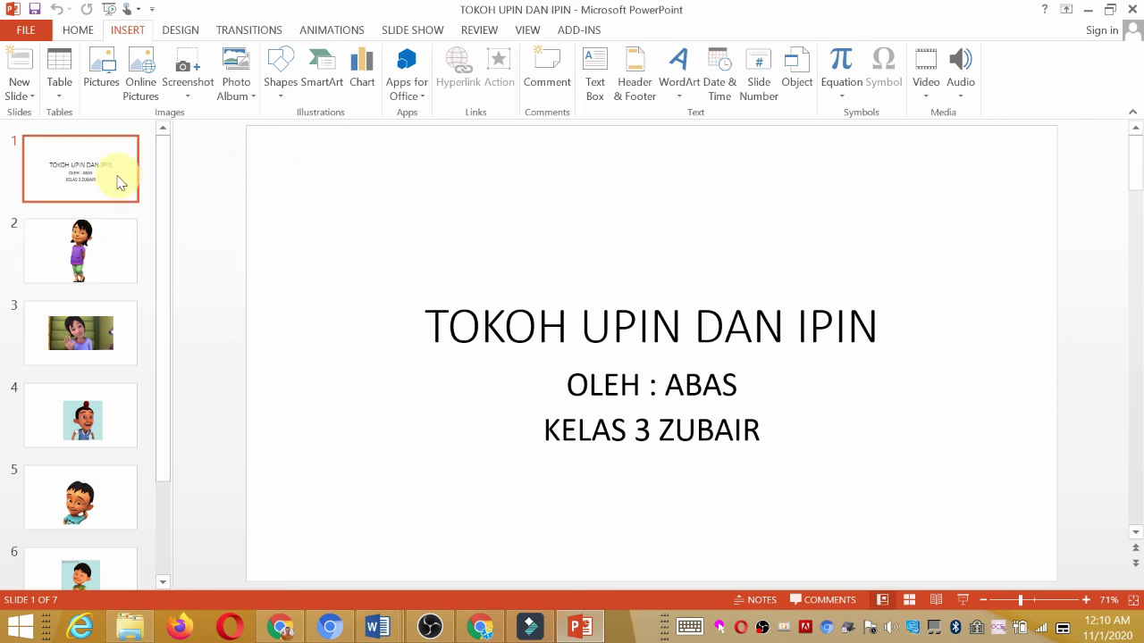
Try the Ion Boardroom, Integral, Office and Facet themes, ending on green Facet
click(183, 30)
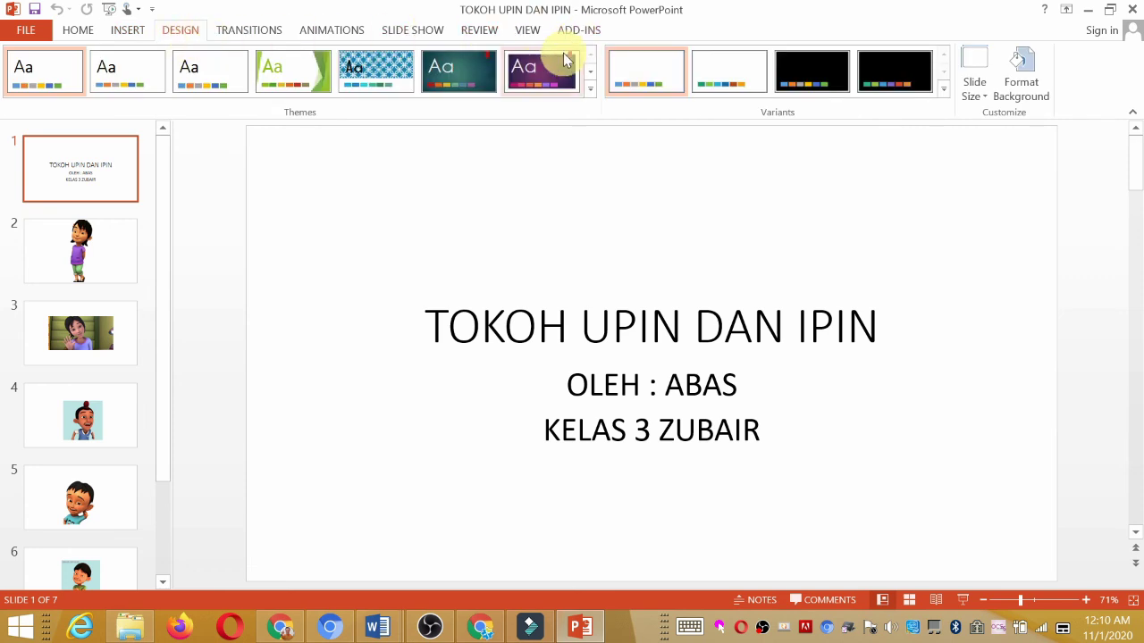
click(545, 73)
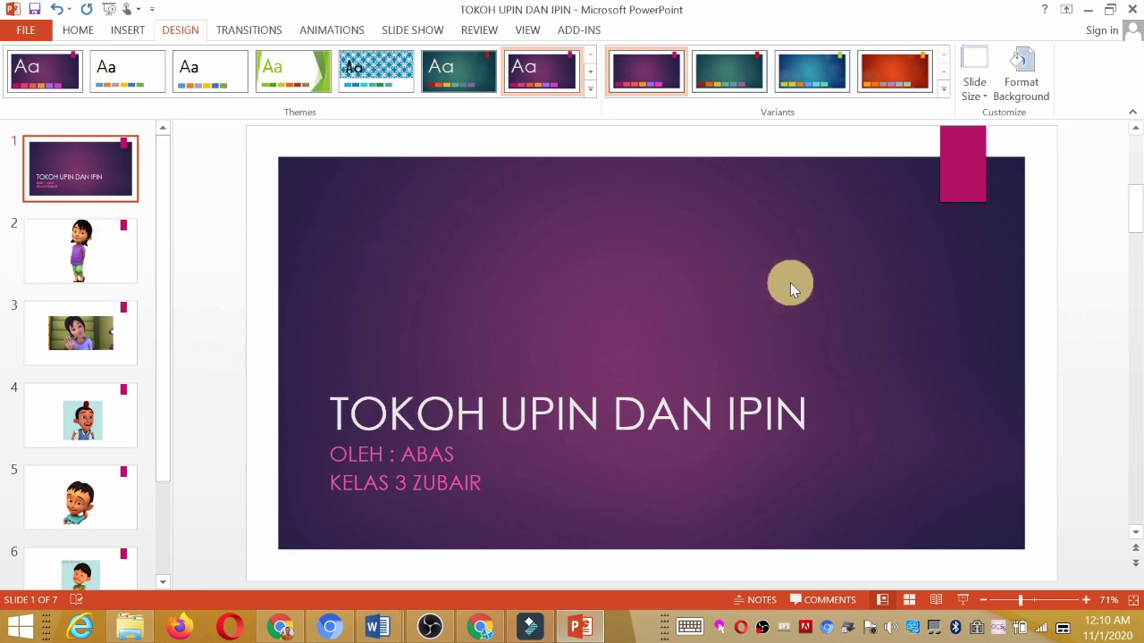
click(92, 247)
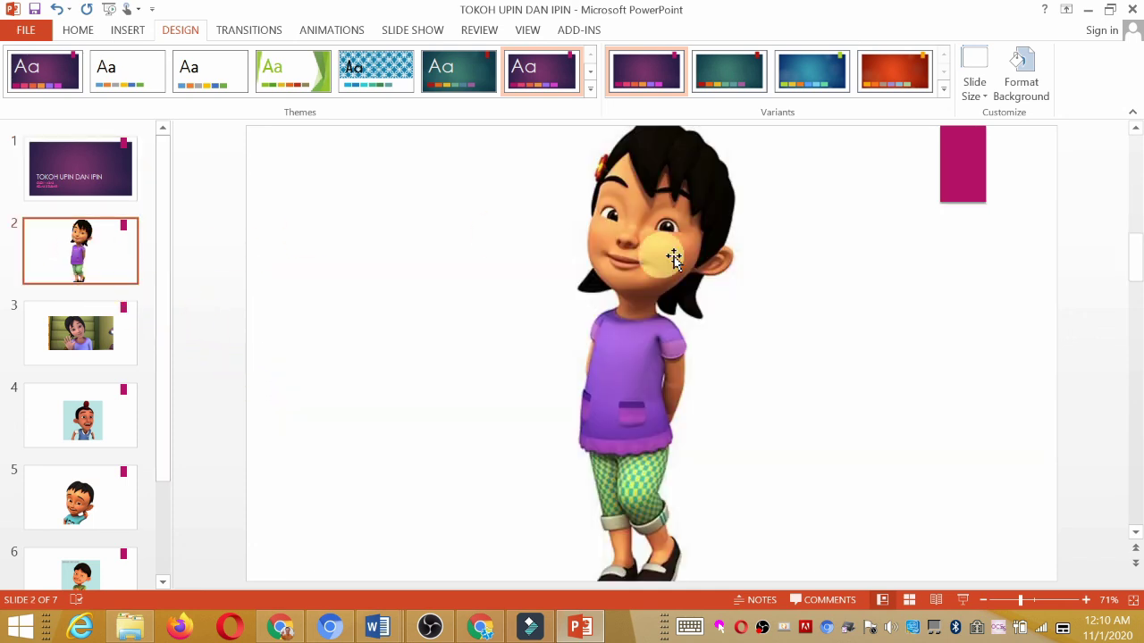
click(121, 183)
click(358, 83)
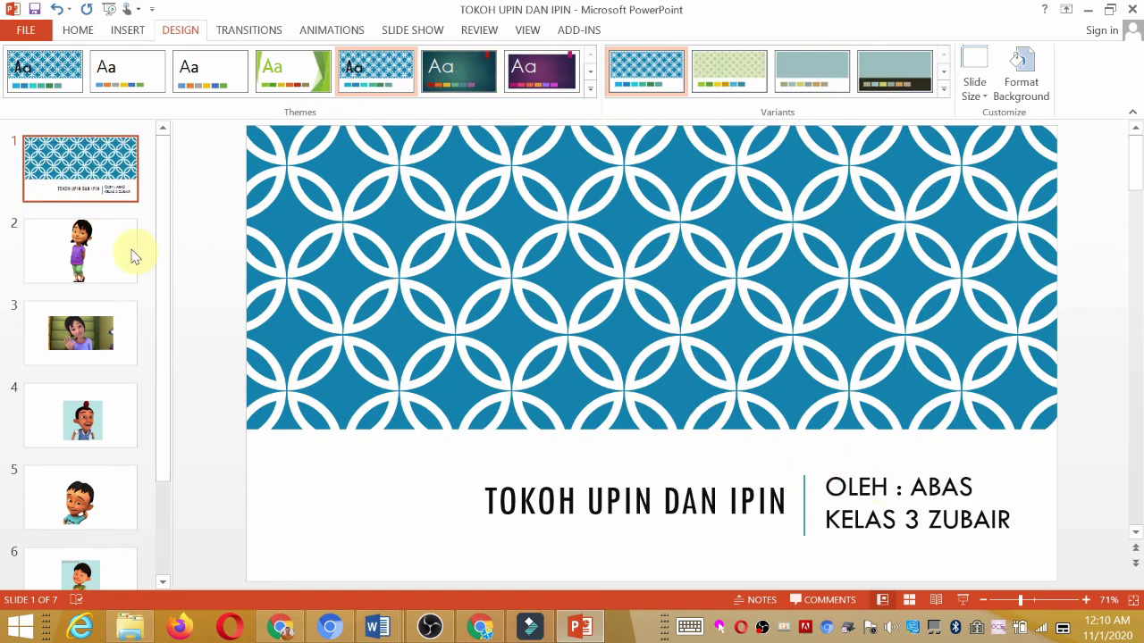
click(195, 79)
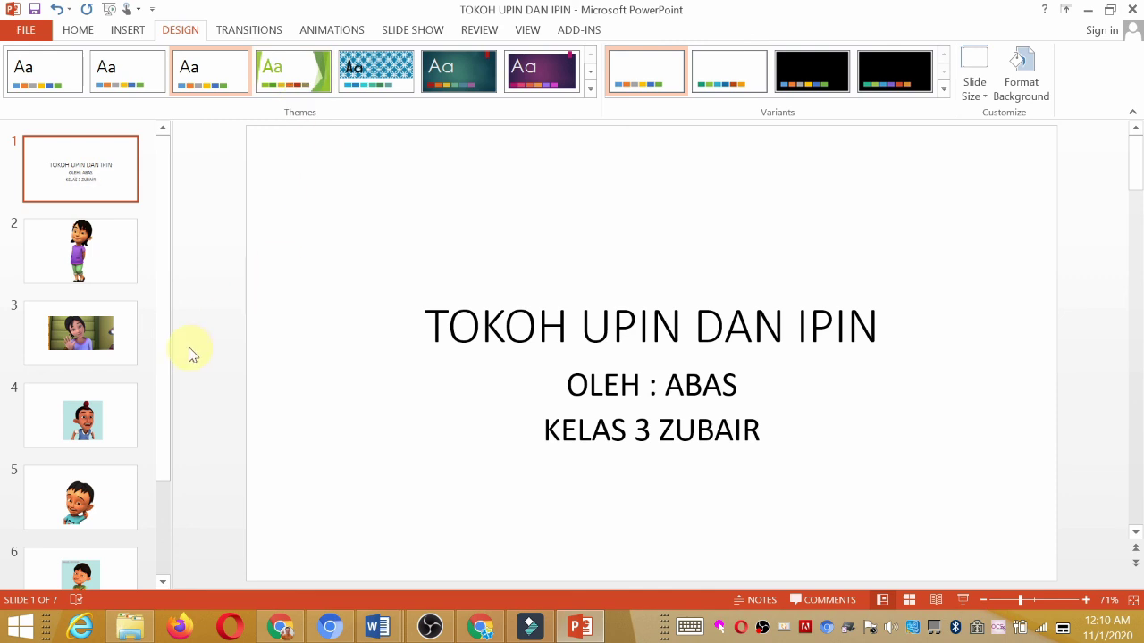
click(298, 76)
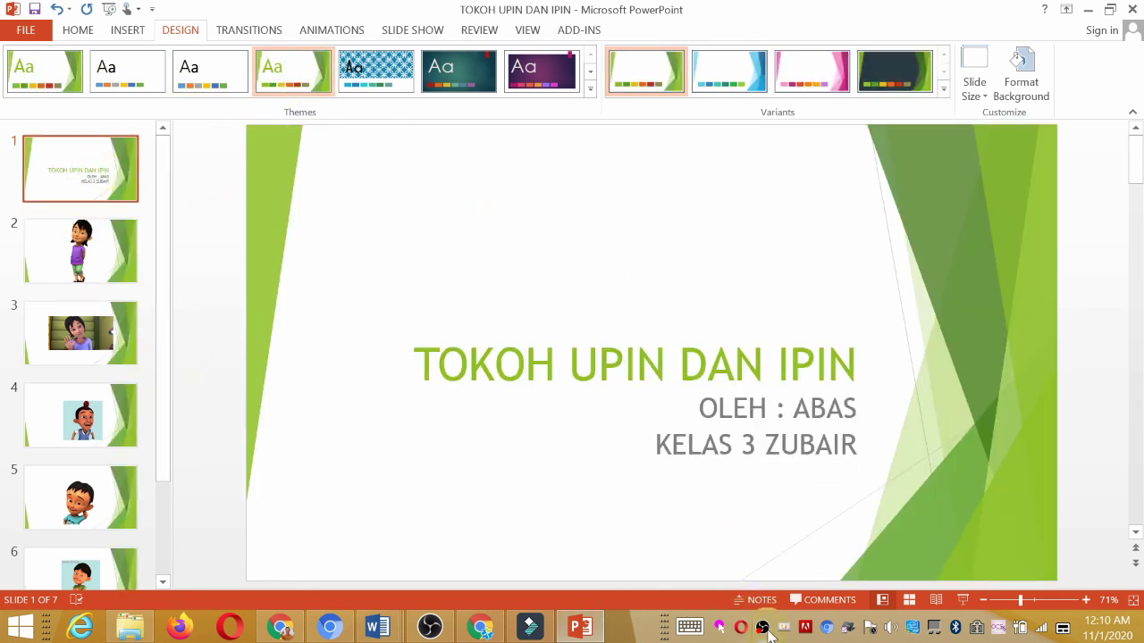
Preview the Facet-themed deck as a slide show through the character slides, then exit
click(963, 601)
click(963, 599)
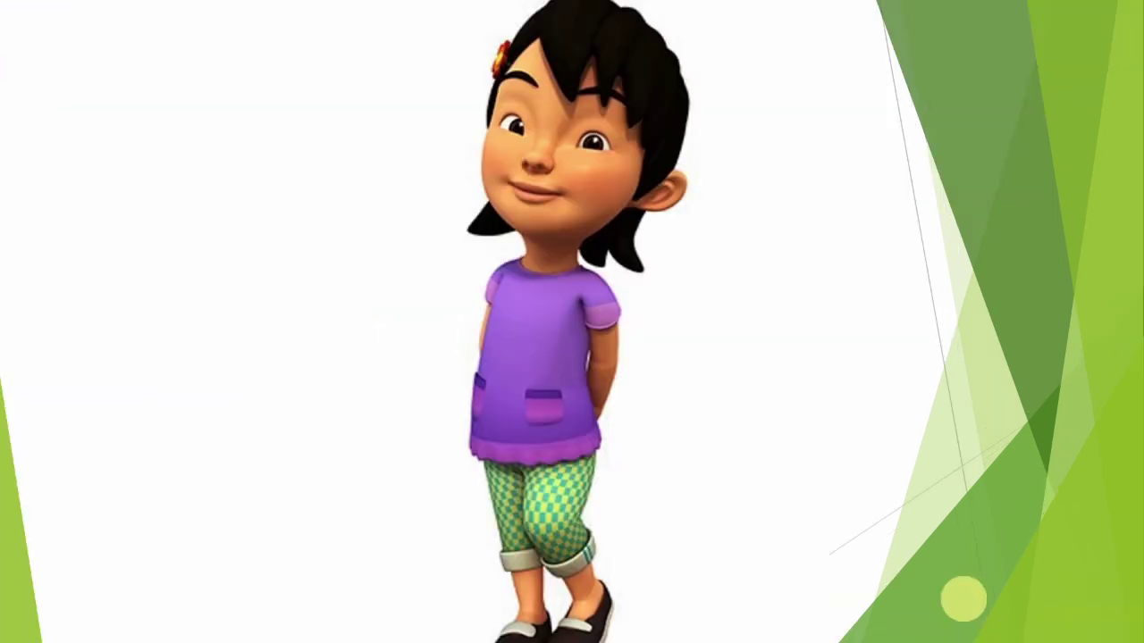
click(963, 599)
key(Right)
key(Right)
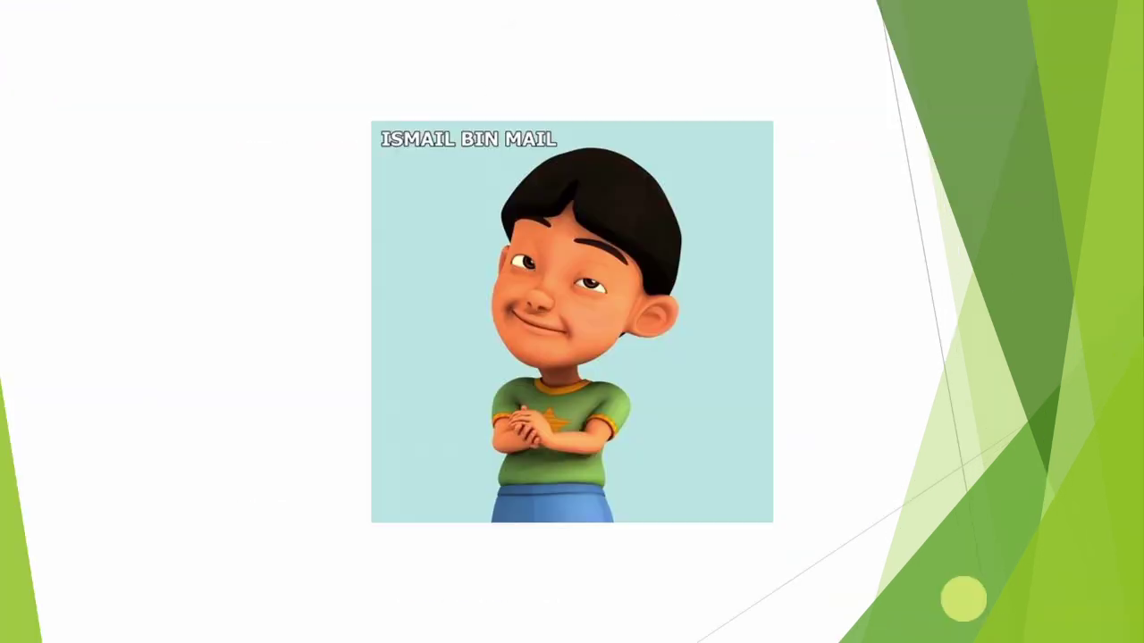
key(Escape)
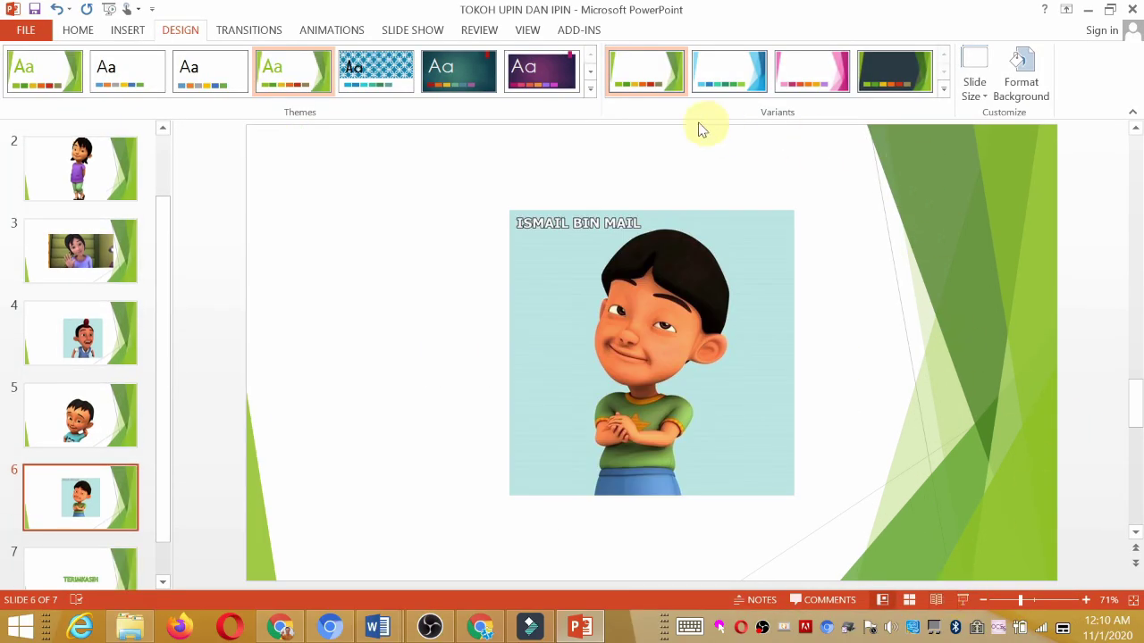
Apply the wood-framed Organic theme to all slides and return to the title slide
click(590, 89)
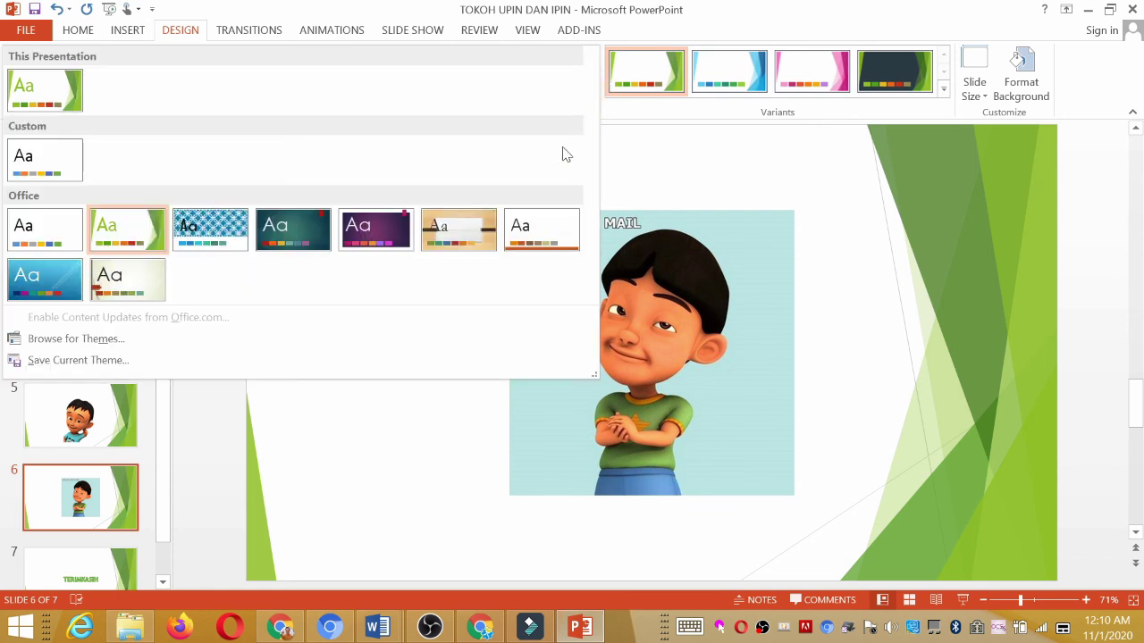
click(467, 230)
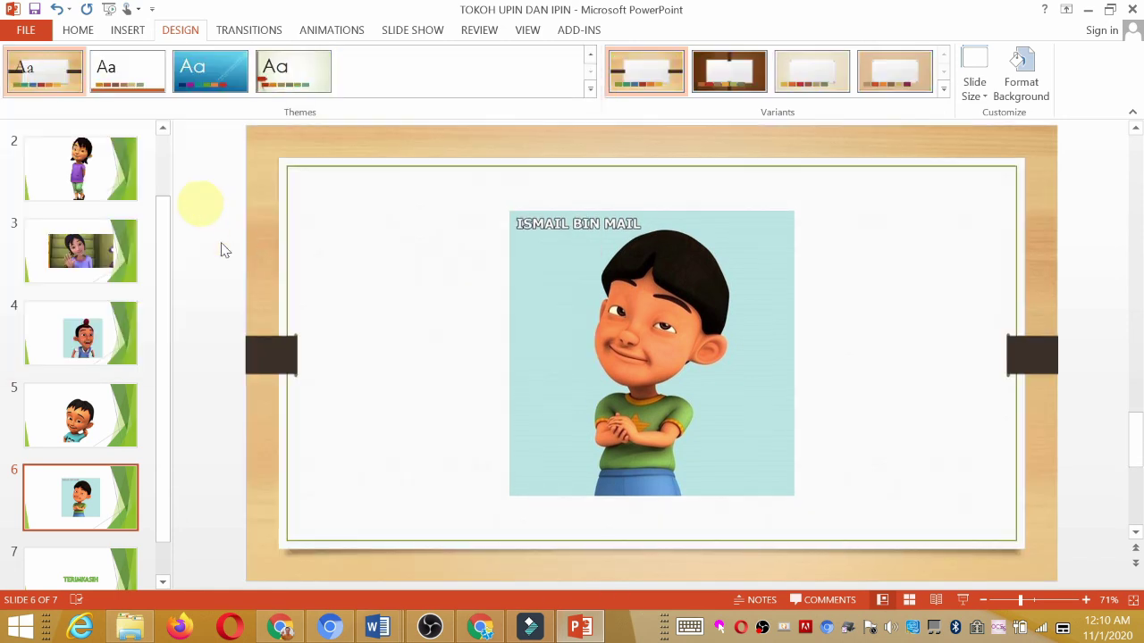
scroll(143, 326, up, 2)
click(70, 166)
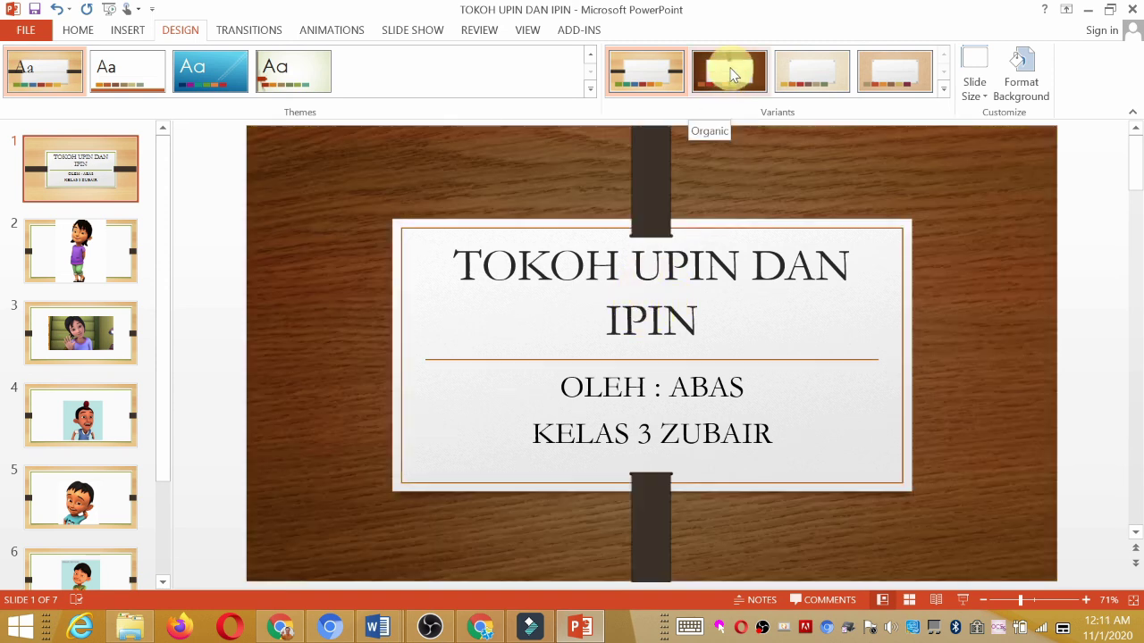
Try the dark wood and linen variants, then a white orange-band theme in dark grey
click(730, 74)
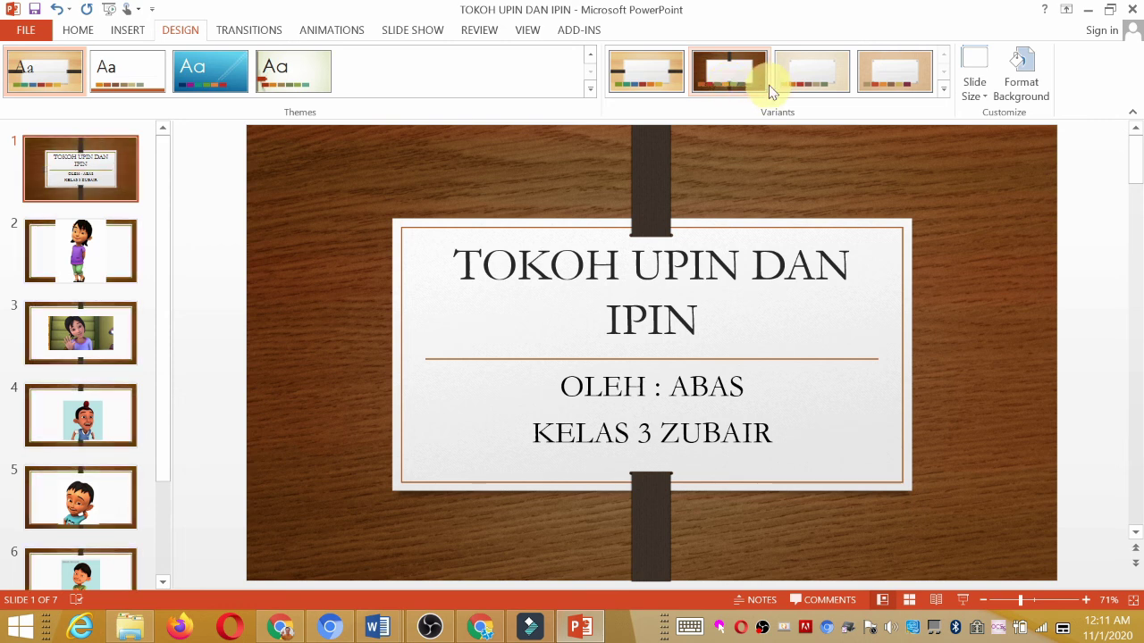
click(811, 76)
click(590, 89)
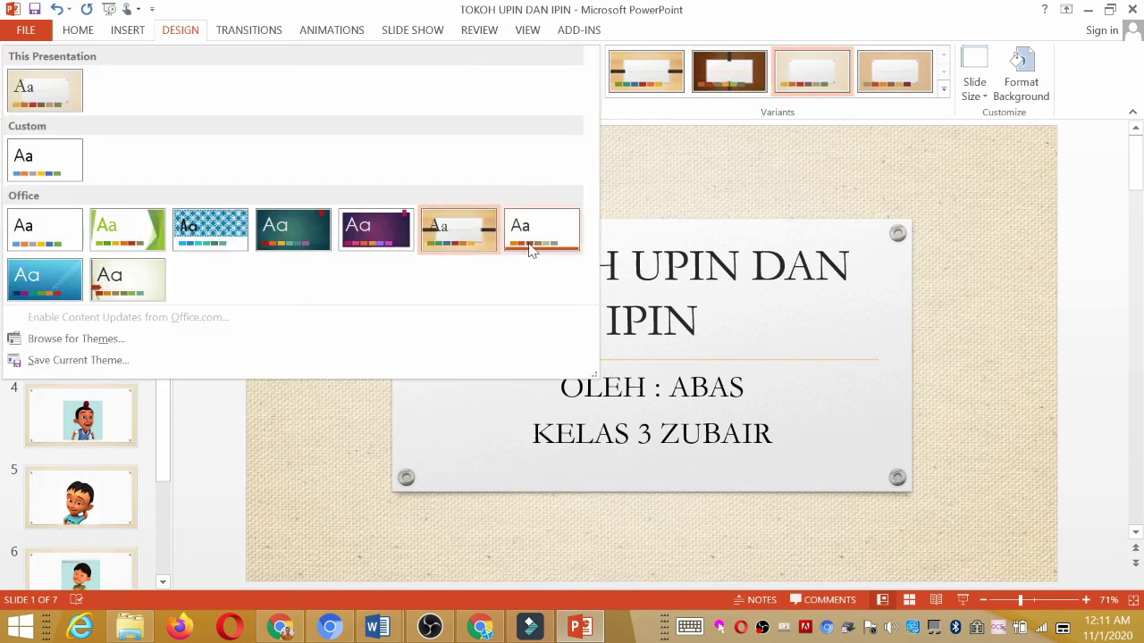
click(528, 241)
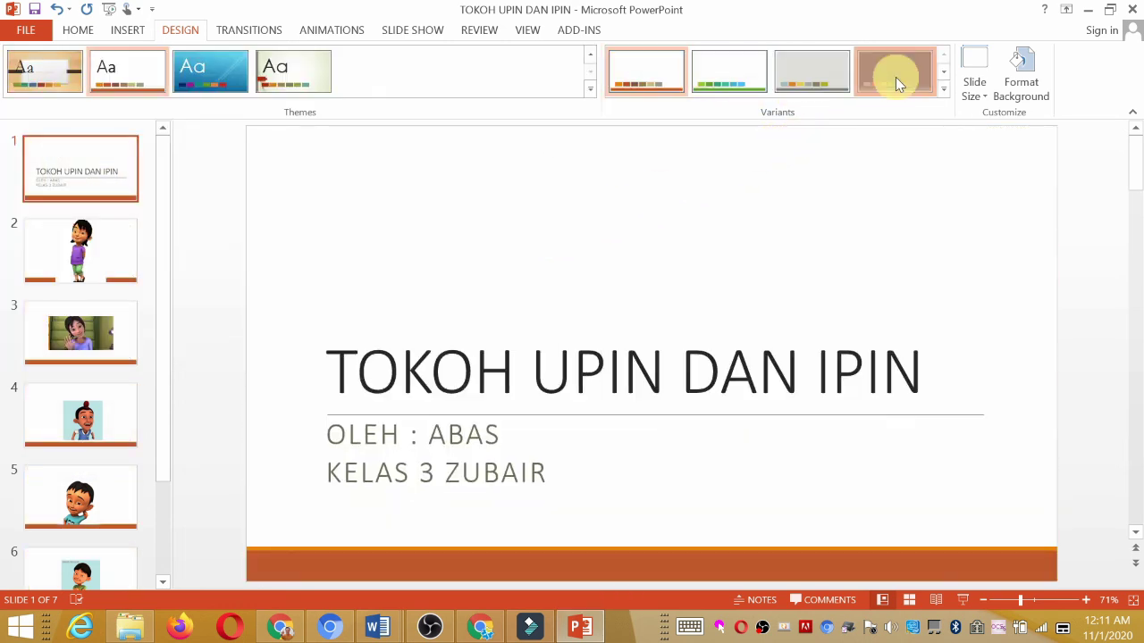
click(895, 76)
Check slides 2–4, try the blue Ion theme in red, then reapply light wood Organic
click(105, 252)
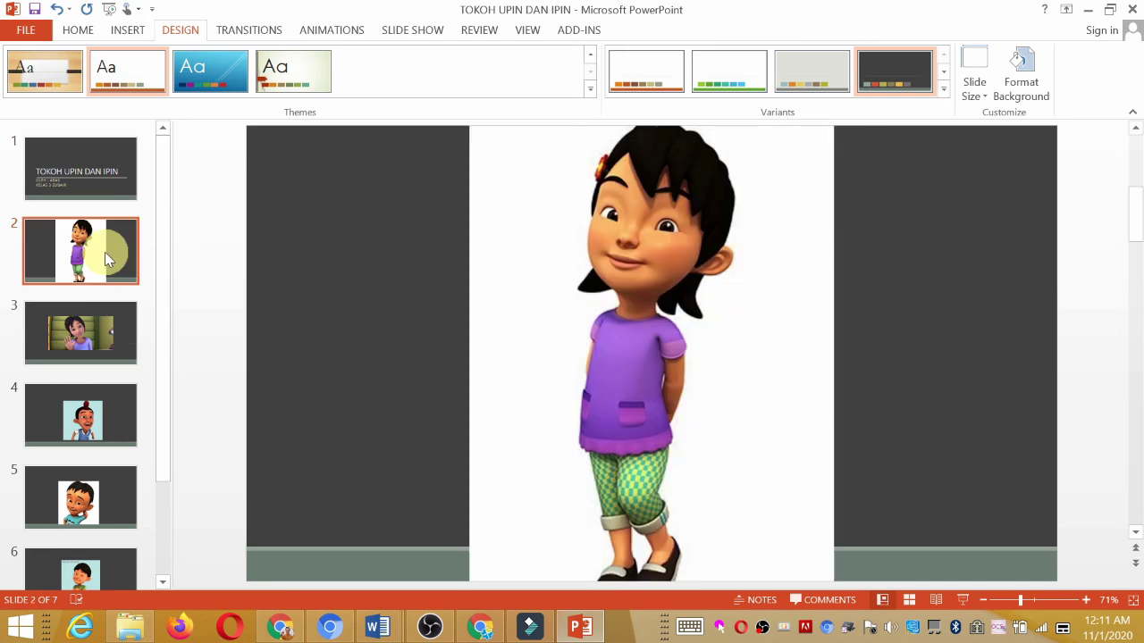
click(95, 331)
click(94, 409)
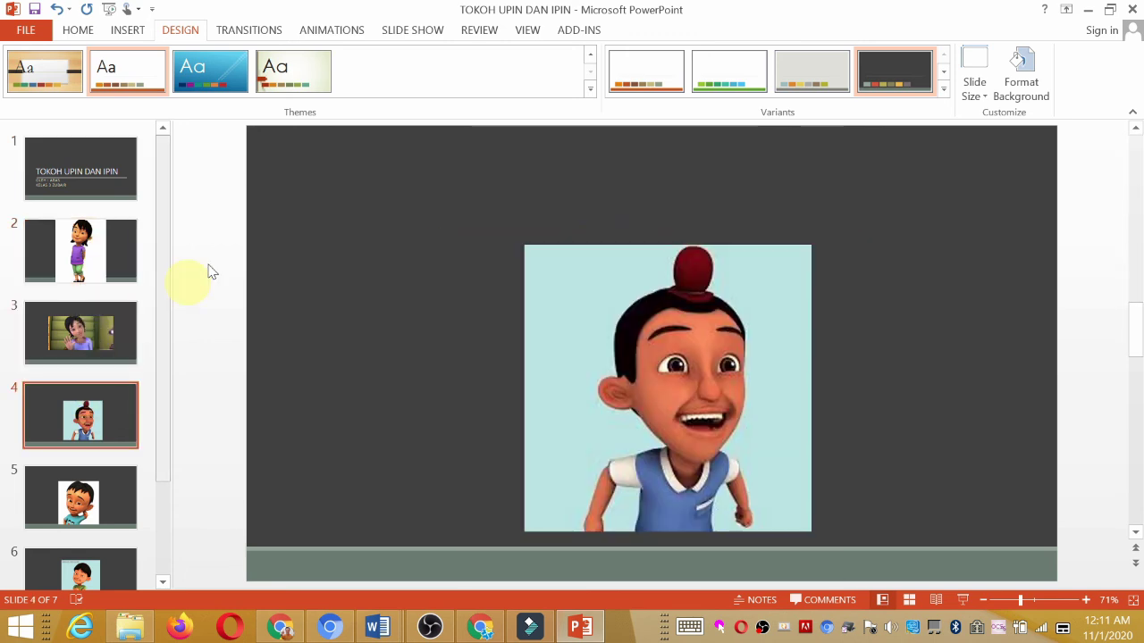
click(221, 79)
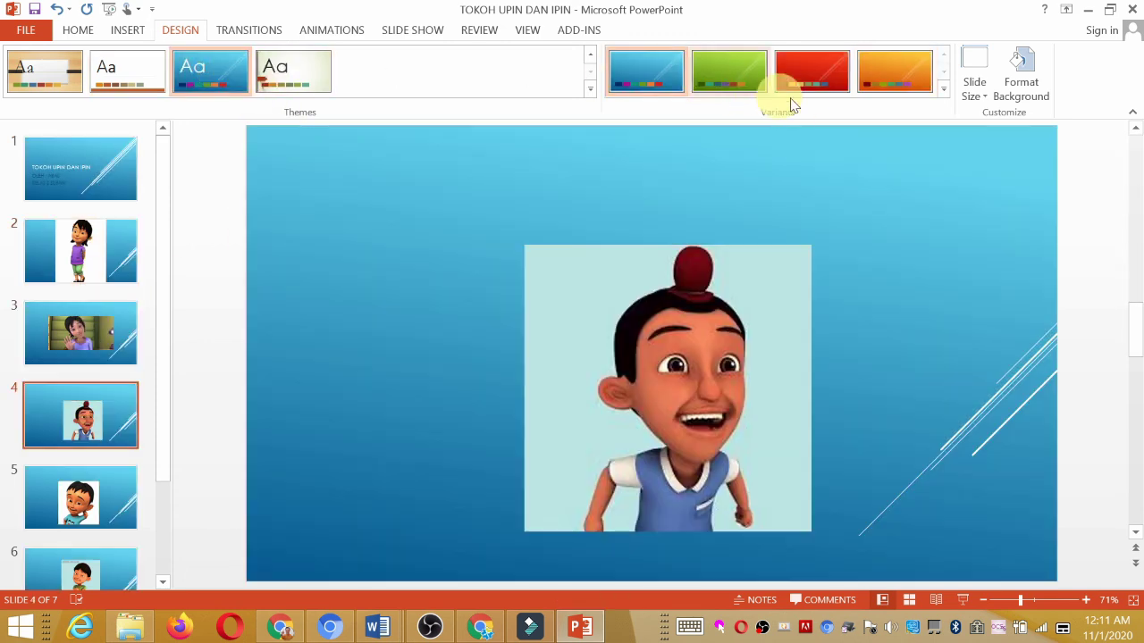
click(812, 76)
click(715, 212)
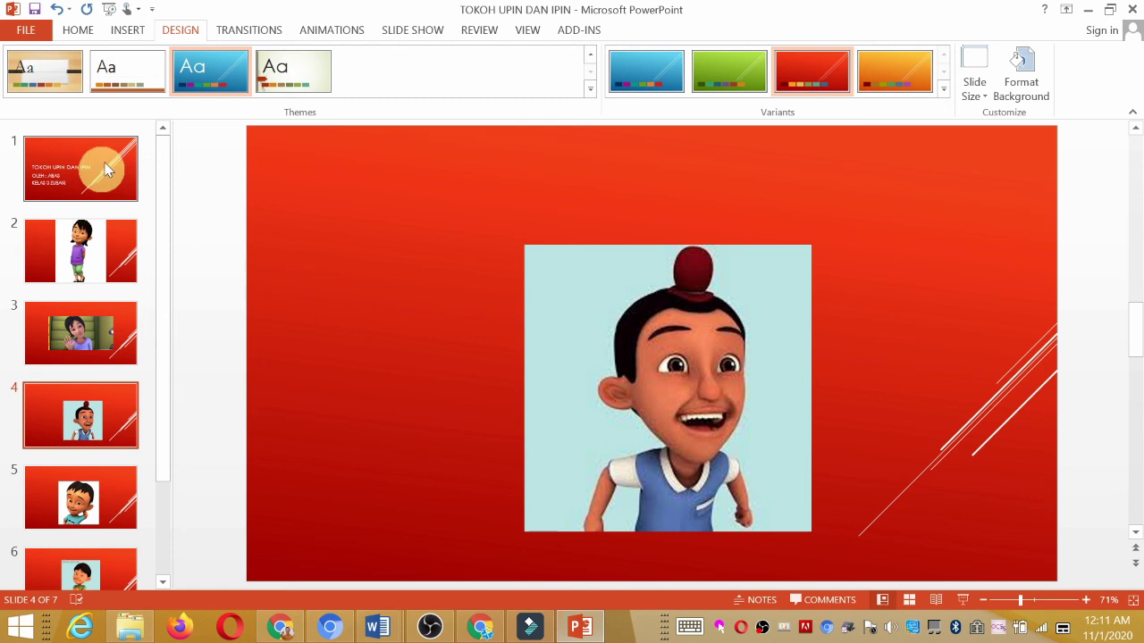
click(590, 89)
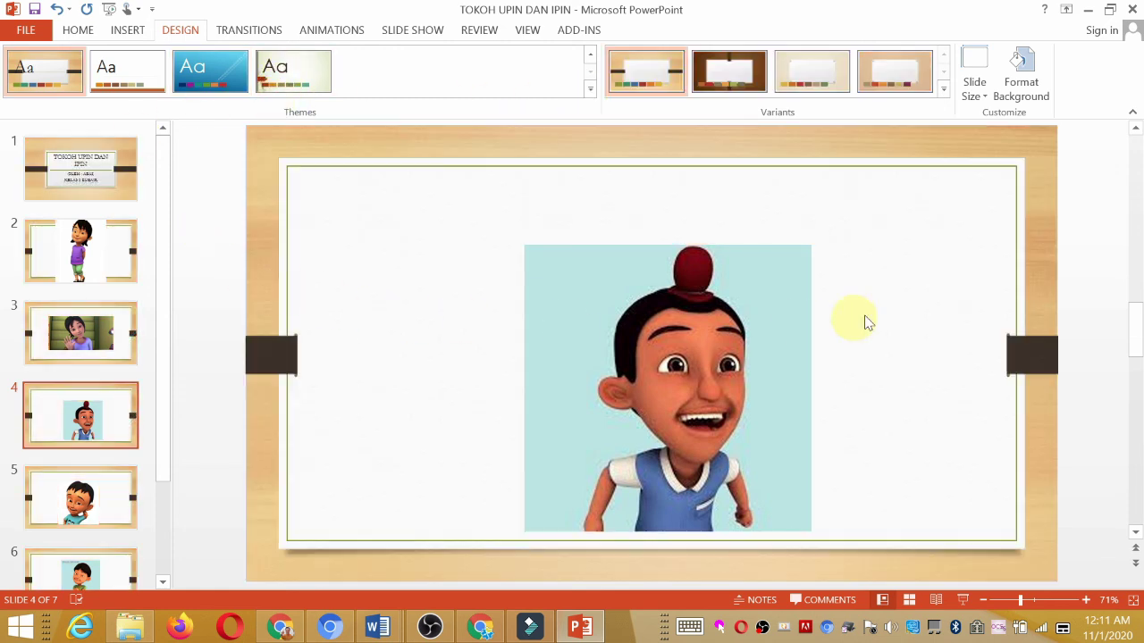
Shrink the girl picture on slide 2 and reposition it inside the wood frame
click(80, 255)
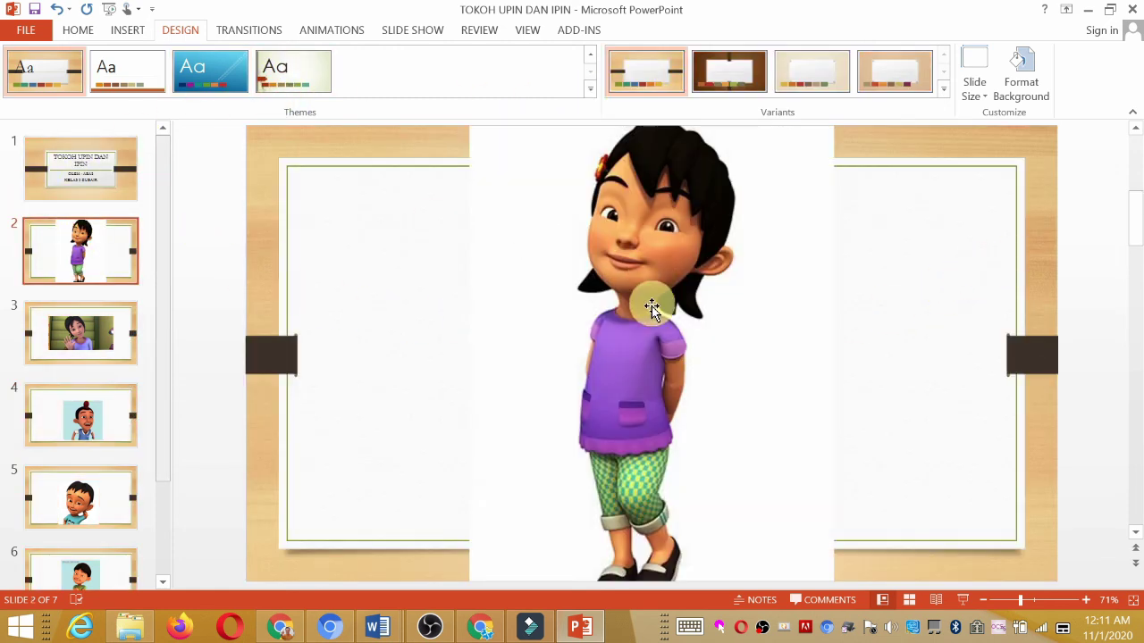
click(720, 217)
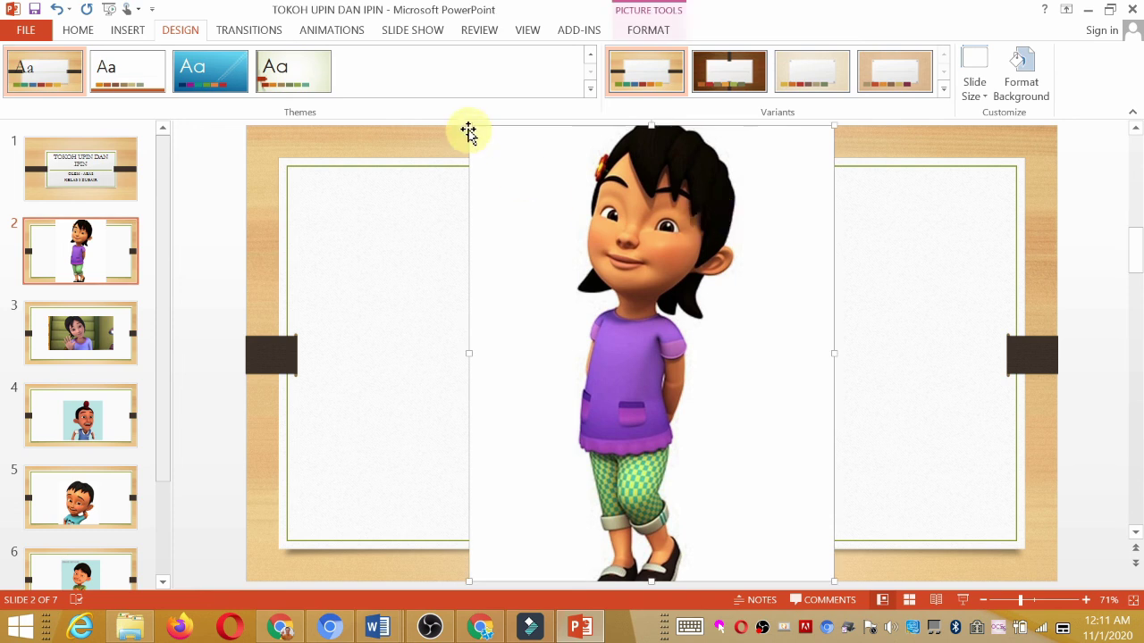
drag(468, 126, 608, 300)
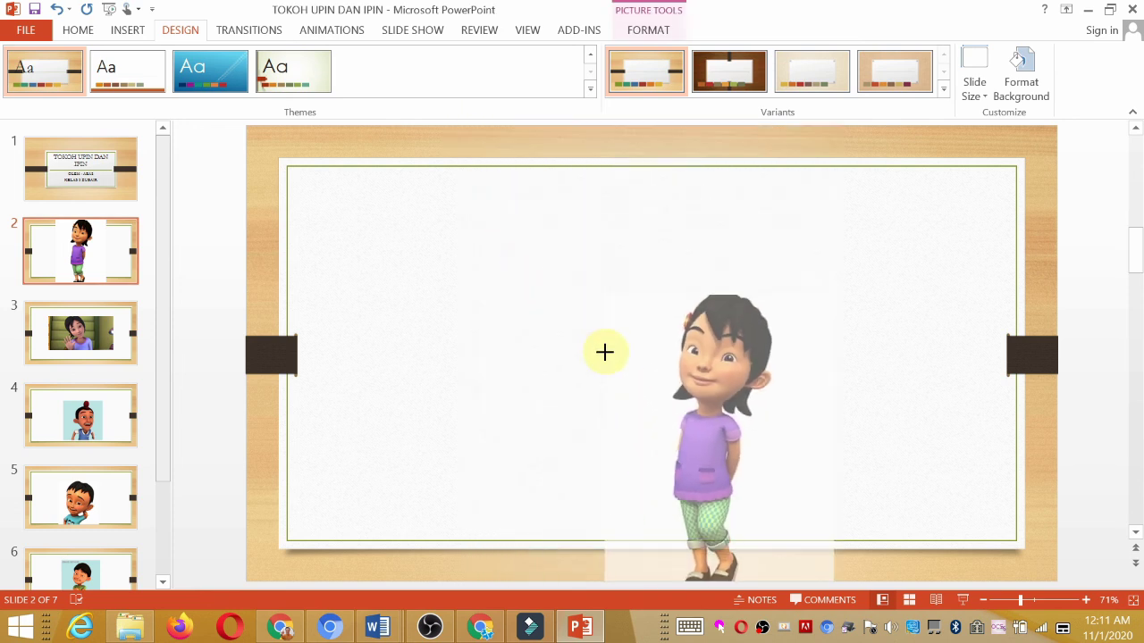
drag(695, 383, 588, 284)
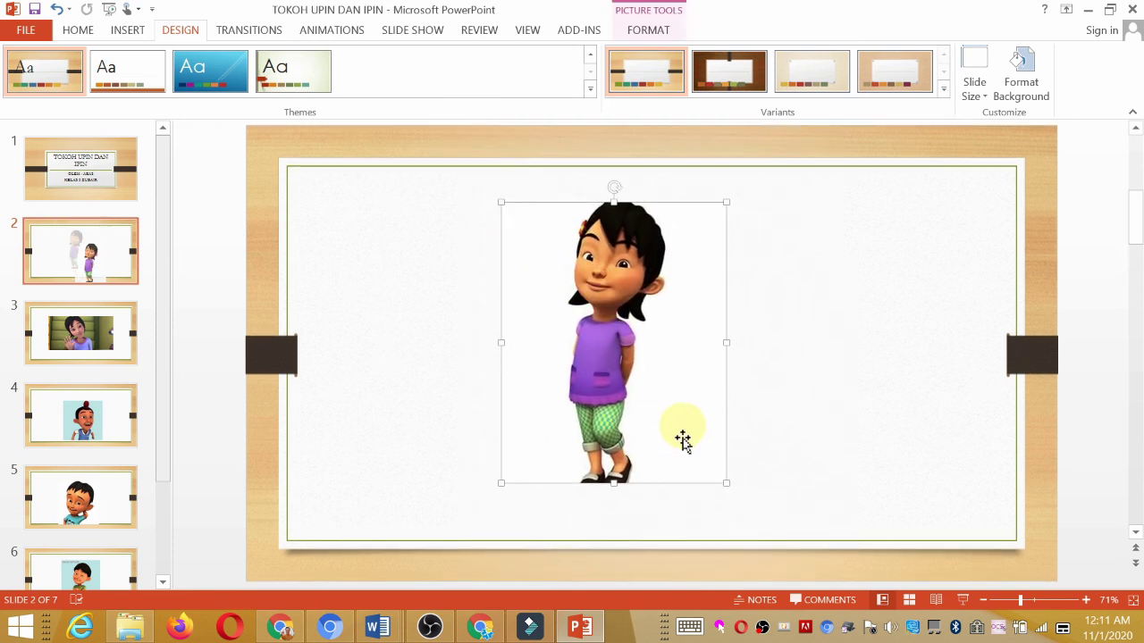
drag(725, 490, 740, 503)
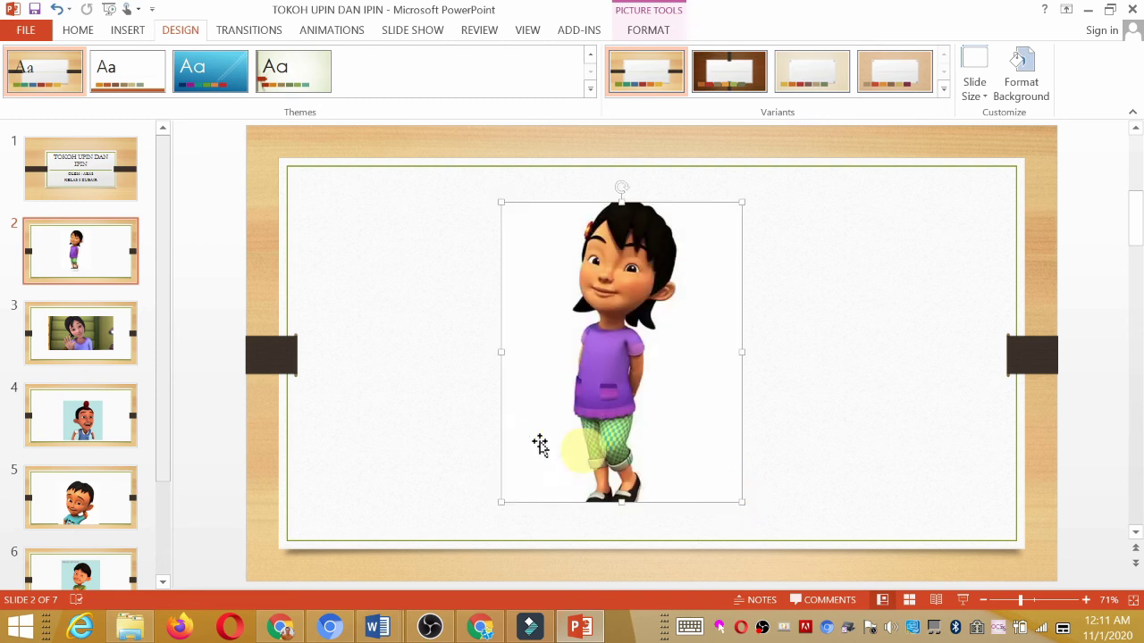
Shift the boy's picture on slide 4 slightly to the left
click(94, 333)
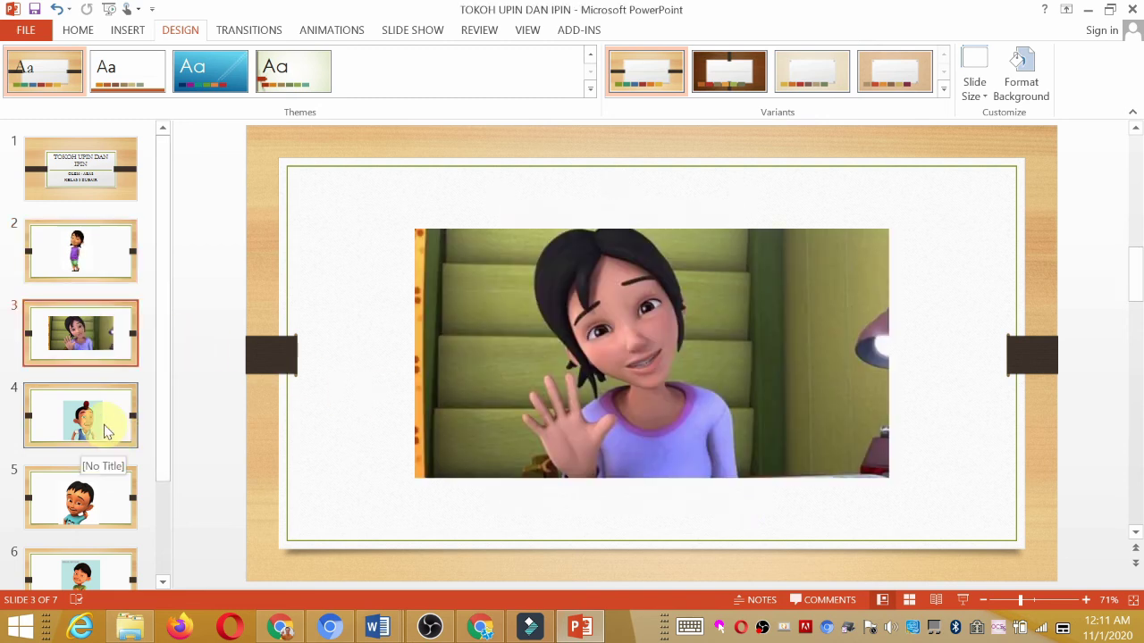
click(106, 432)
click(112, 505)
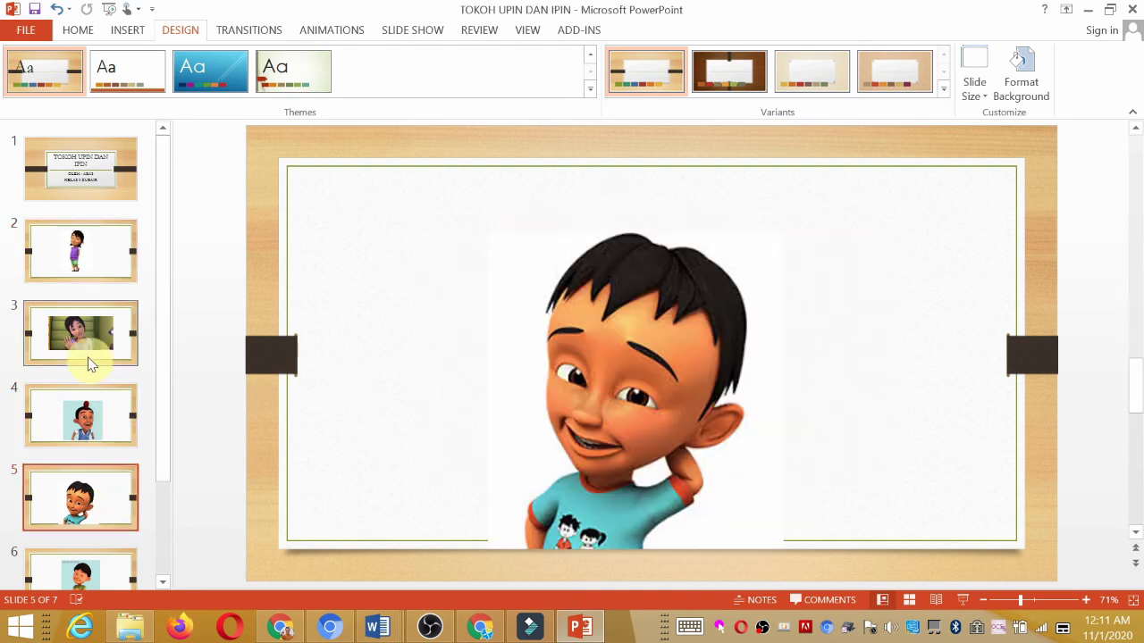
click(98, 427)
click(599, 345)
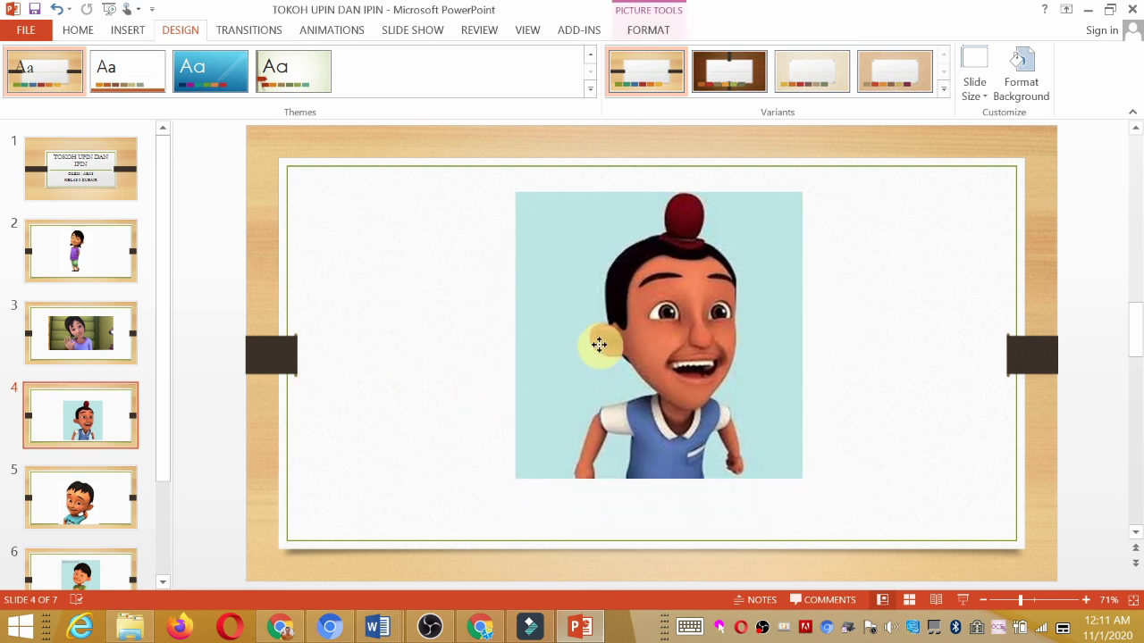
drag(599, 344, 555, 351)
Move the boy's picture on slide 5 up, then go to the TERIMKASIH closing slide
drag(164, 431, 164, 500)
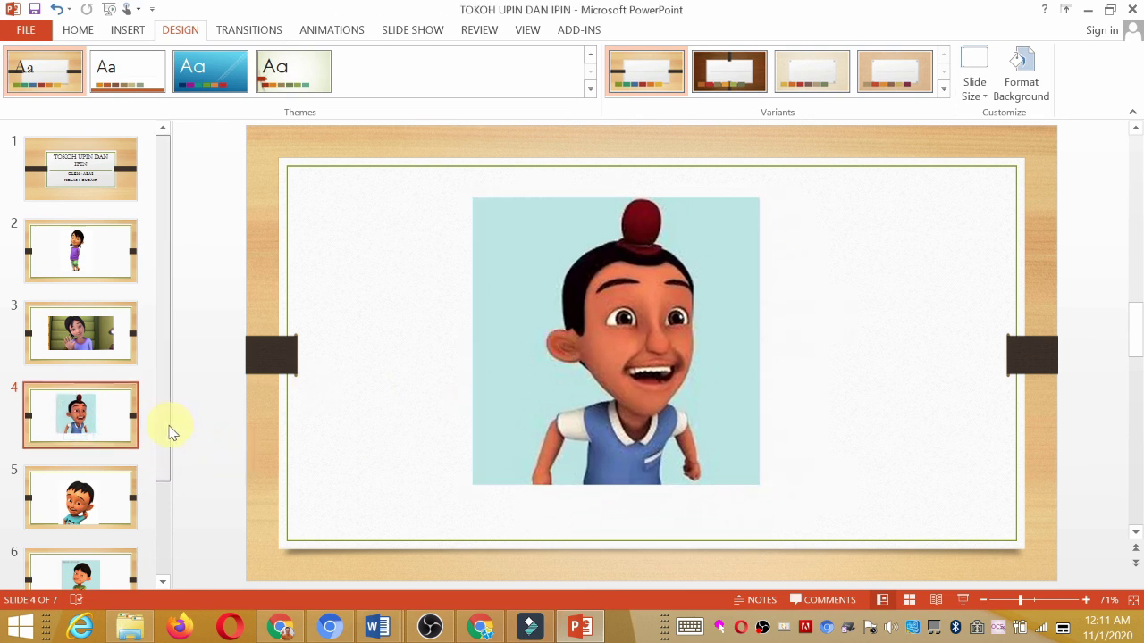
click(63, 402)
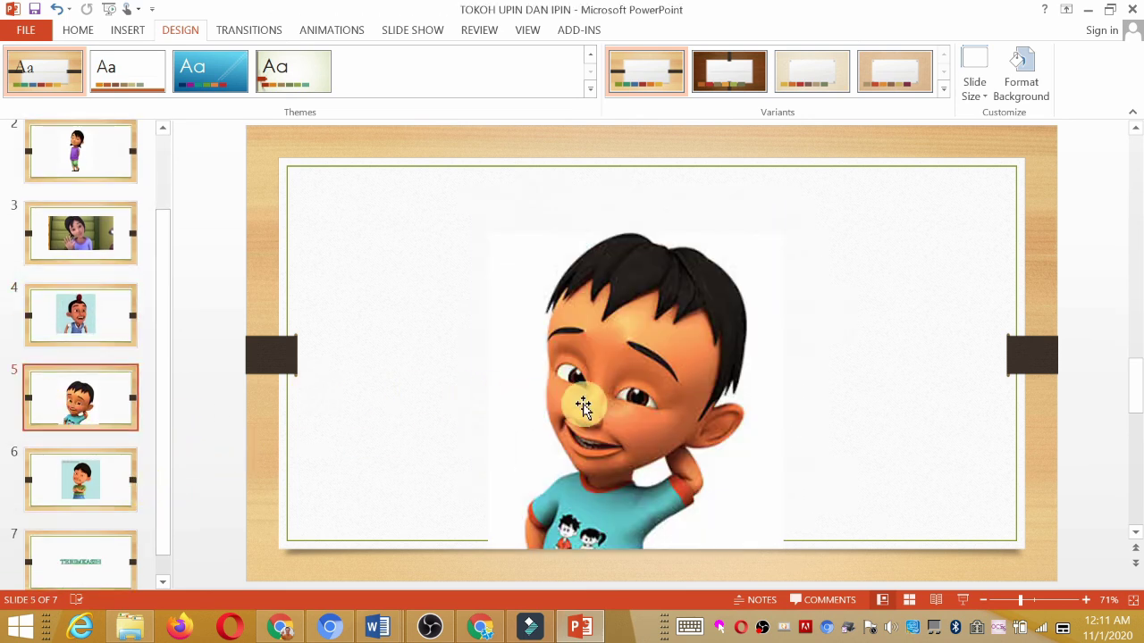
drag(585, 403, 590, 354)
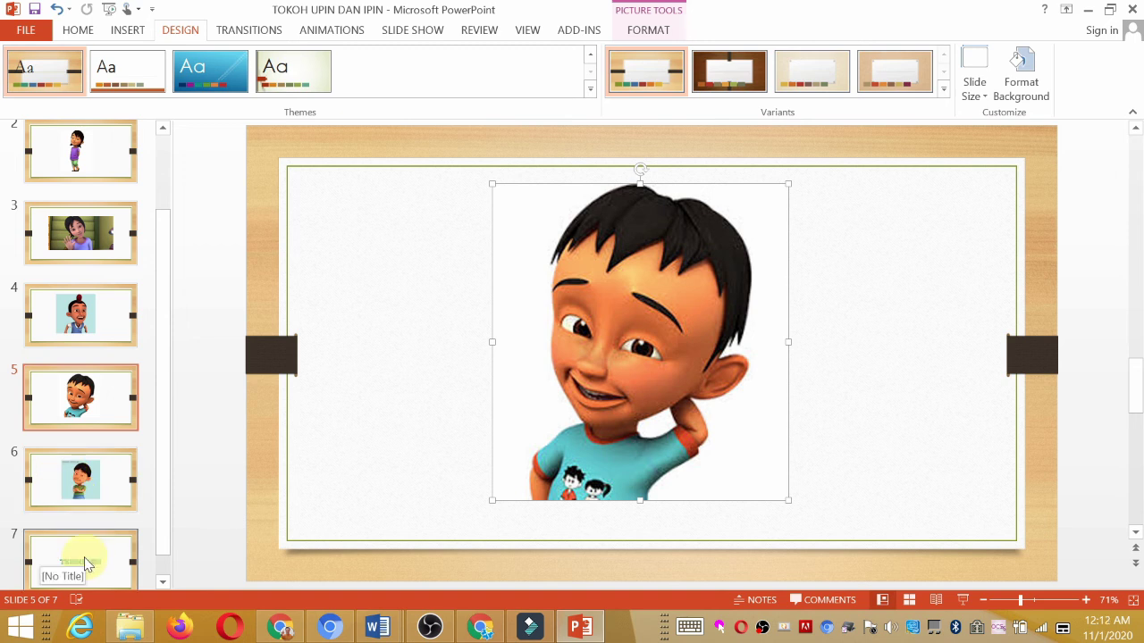
click(77, 561)
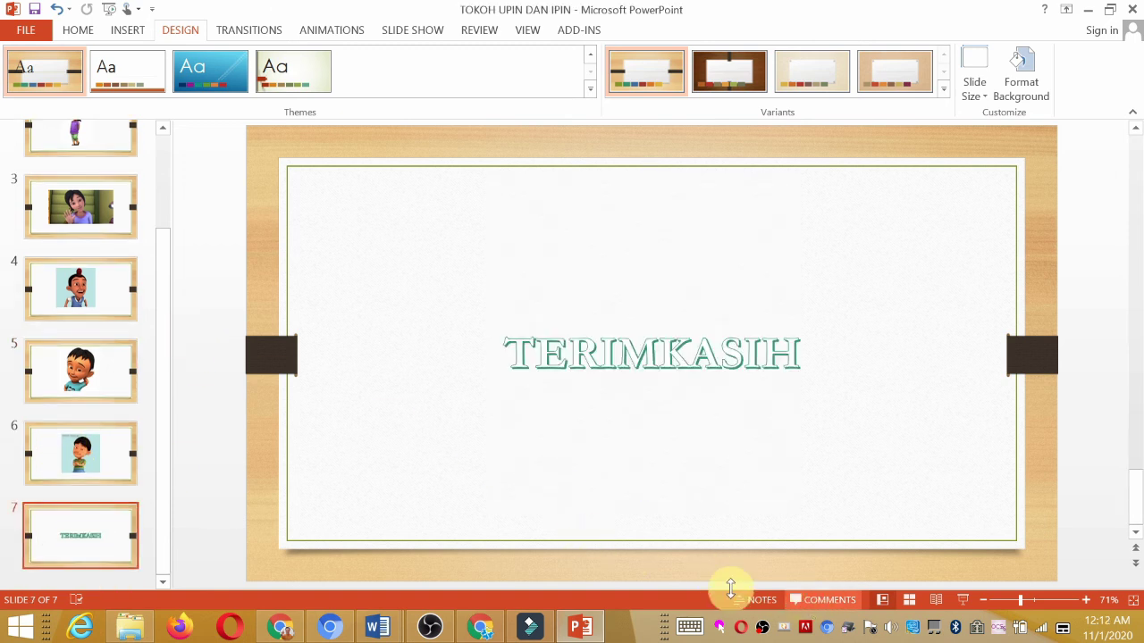
Play the slide show from the title slide to TERIMKASIH and exit back to editing
drag(161, 257, 147, 117)
click(77, 157)
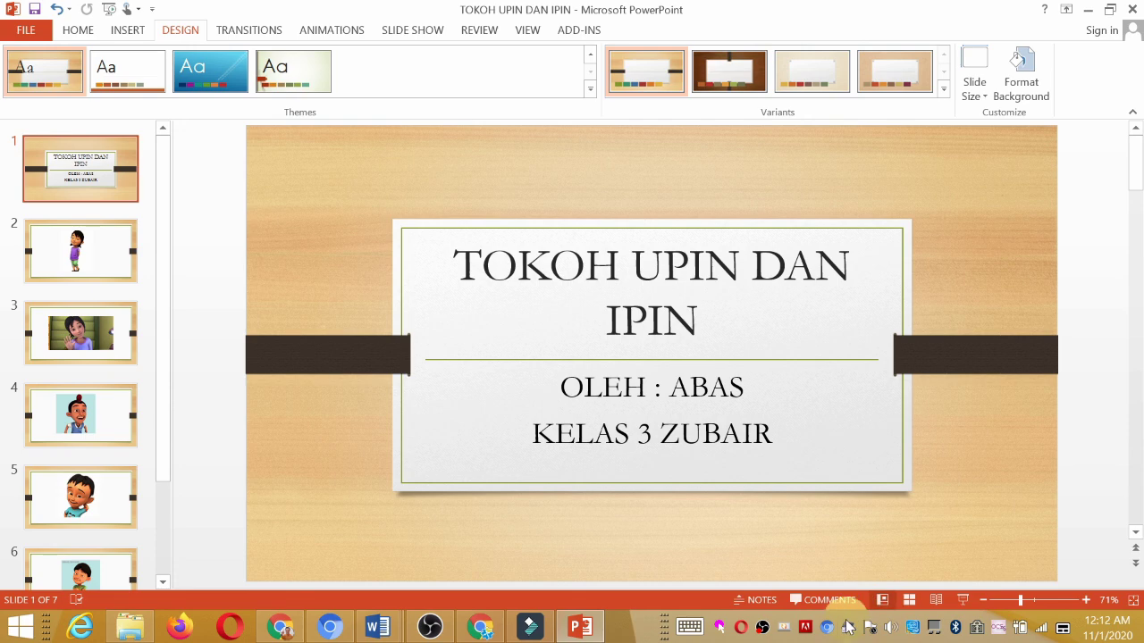
click(960, 600)
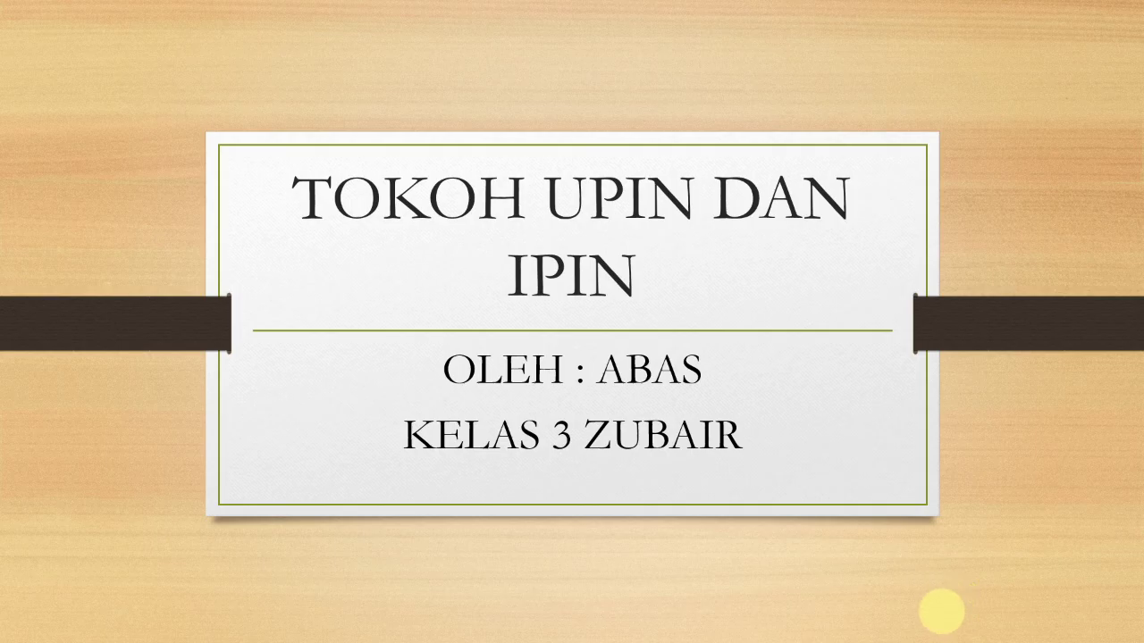
click(941, 610)
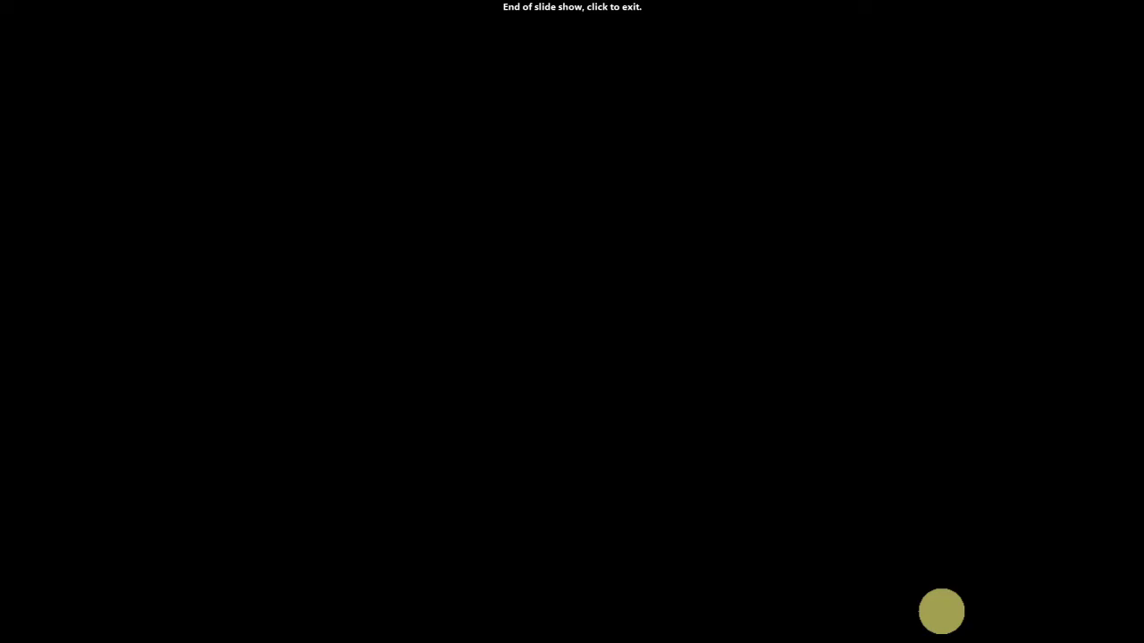
click(941, 610)
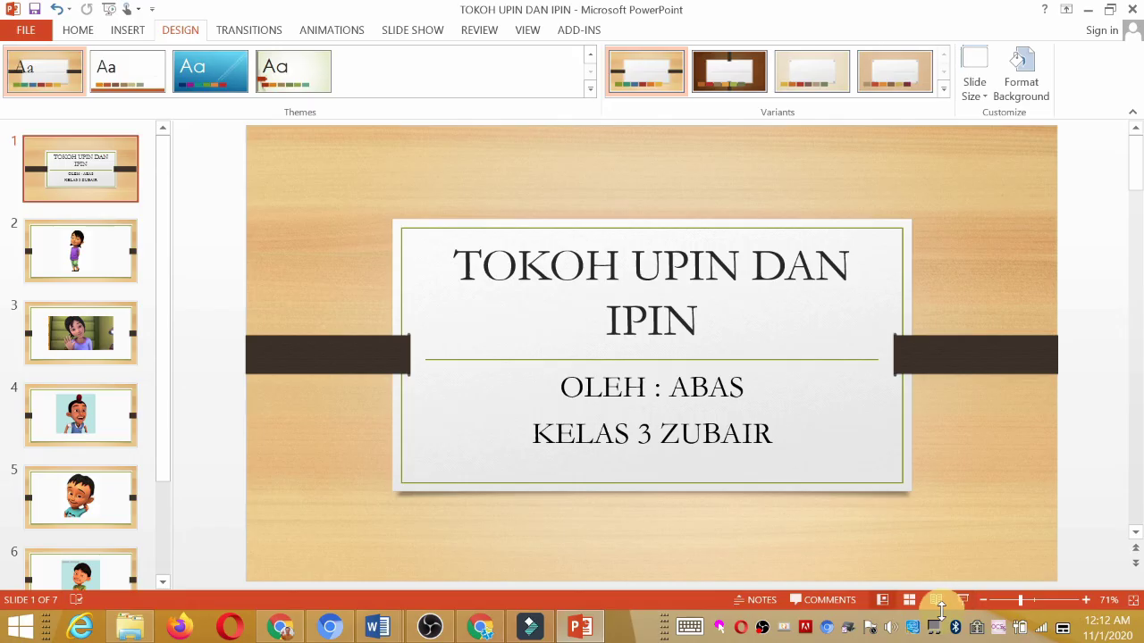